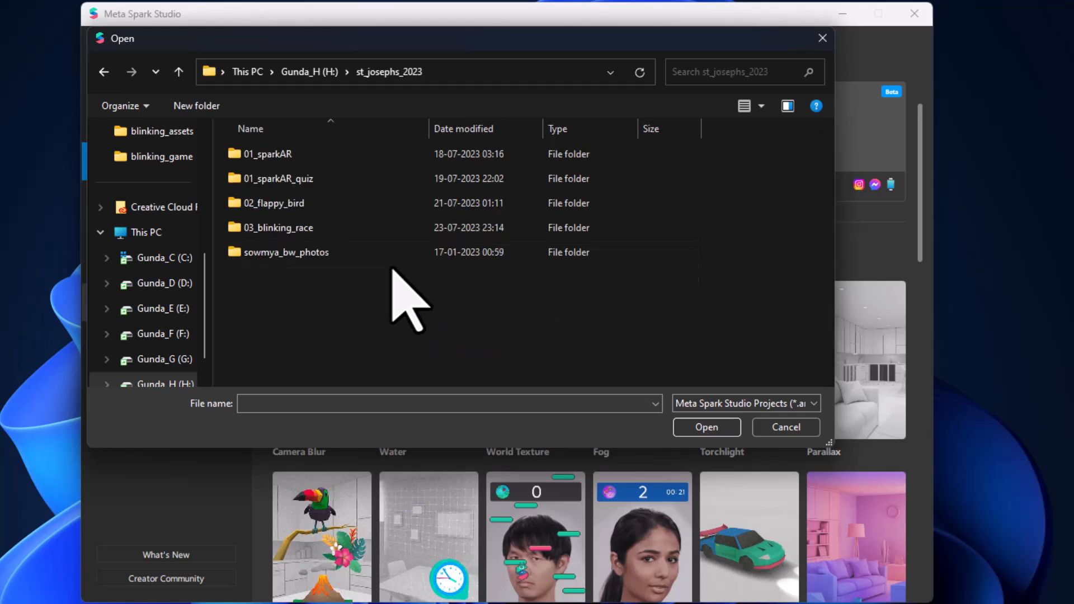
# - Open the project blinking_race_ver02.arproj from the blinking_race_ver02 folder inside 03_blinking_race
pyautogui.doubleClick(345, 228)
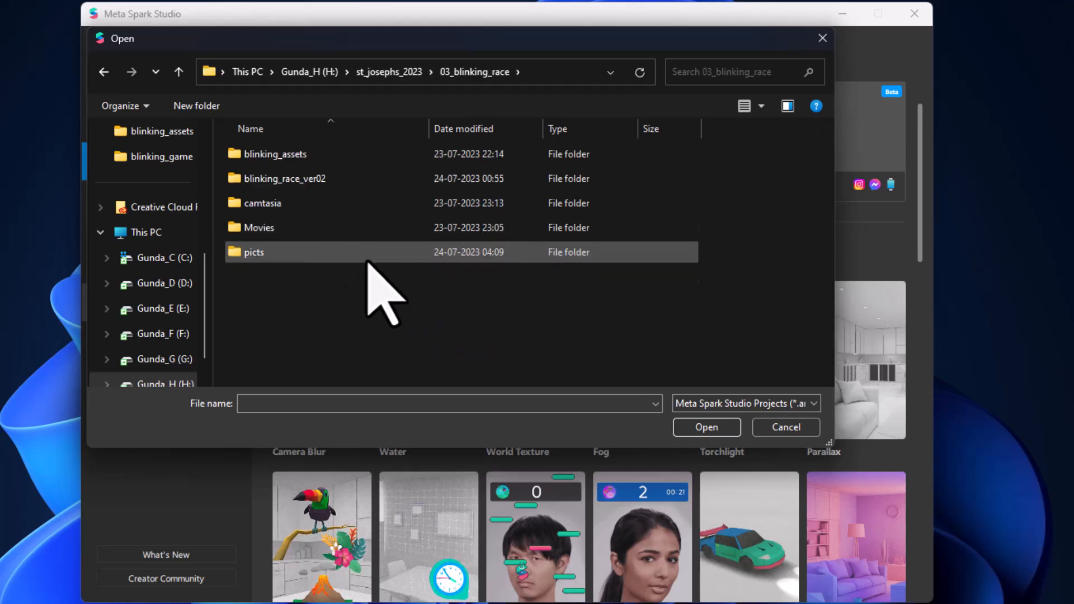
pyautogui.doubleClick(361, 182)
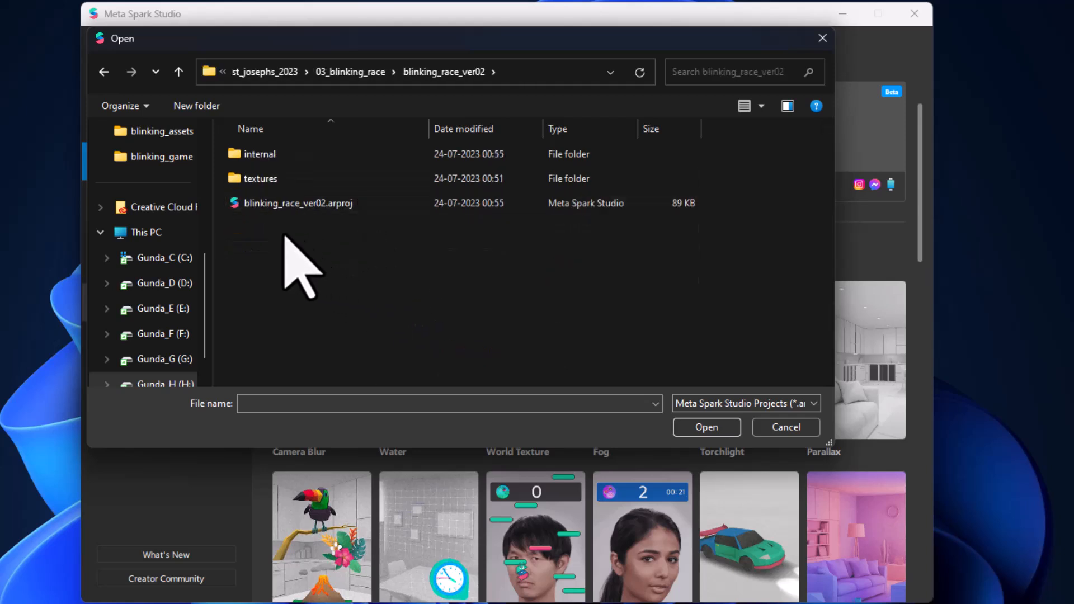
pyautogui.click(325, 205)
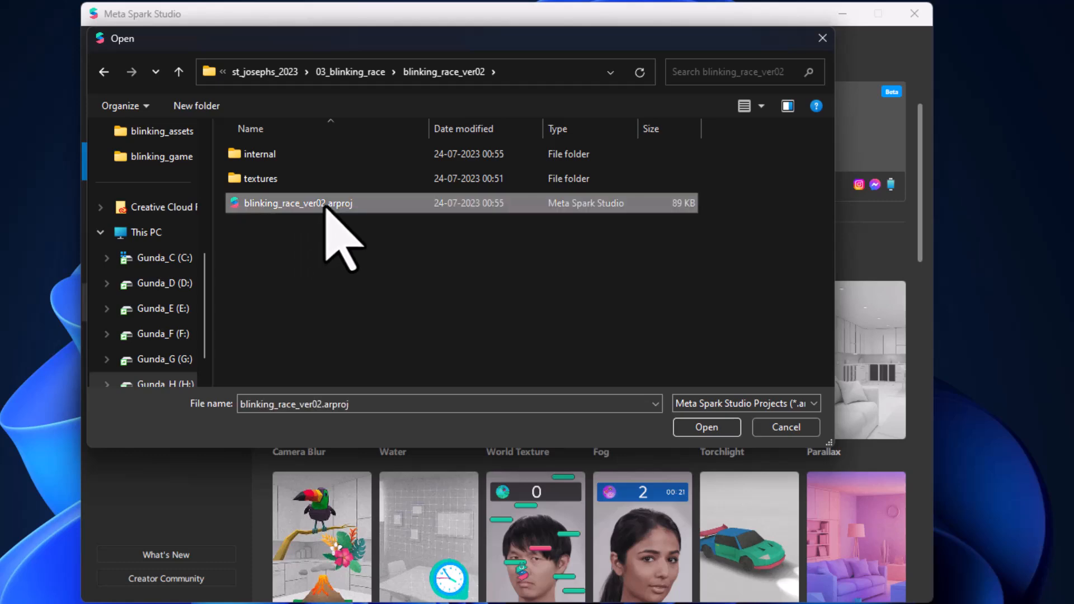
pyautogui.click(693, 431)
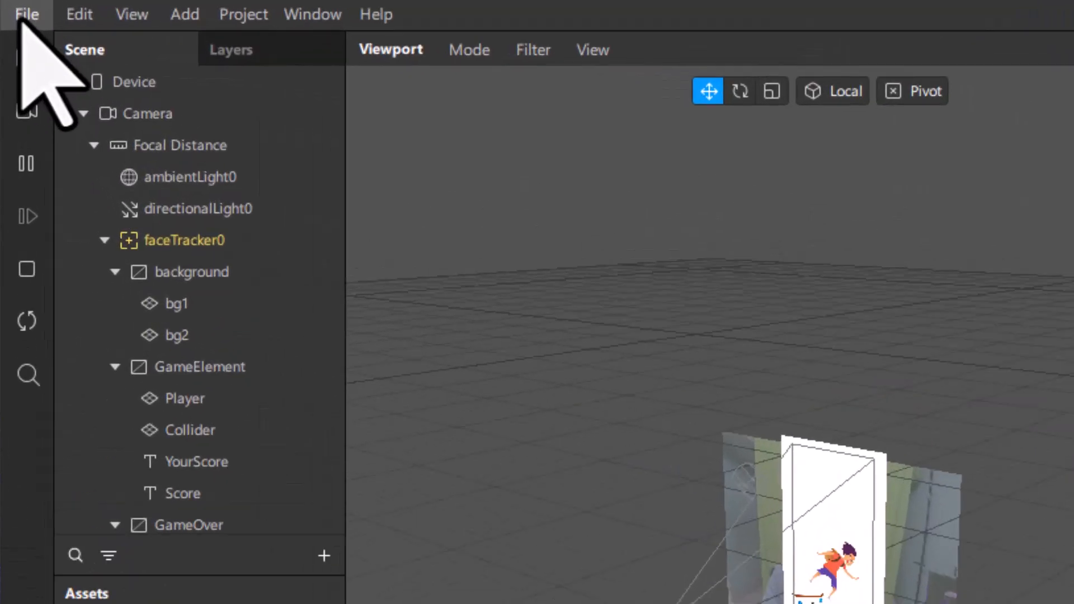
# - Save a copy of the project as blinking_race_ver03 in the 03_blinking_race folder
pyautogui.click(13, 10)
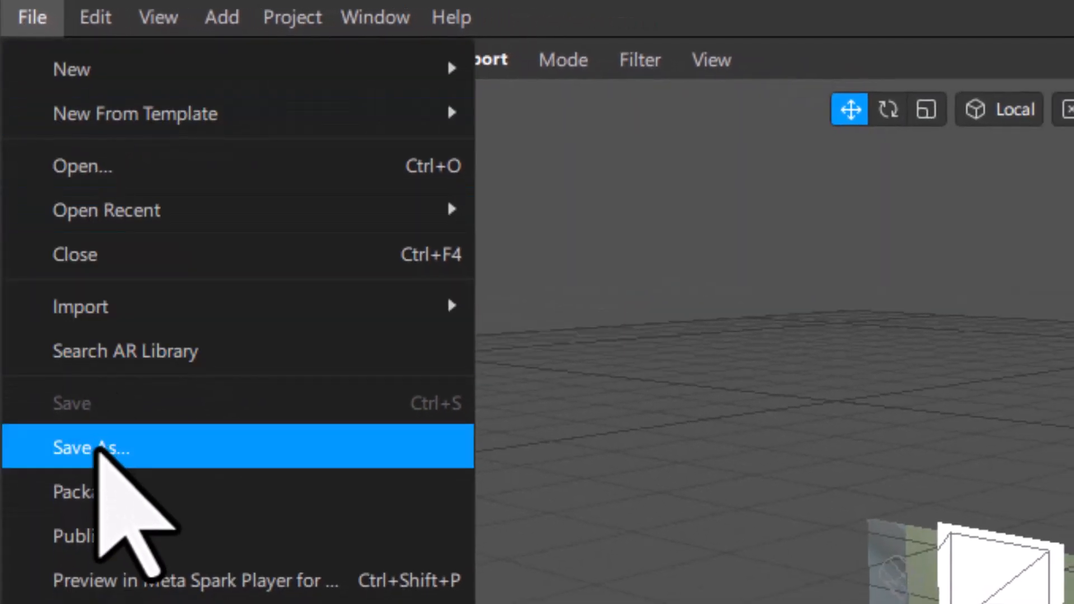
pyautogui.click(98, 445)
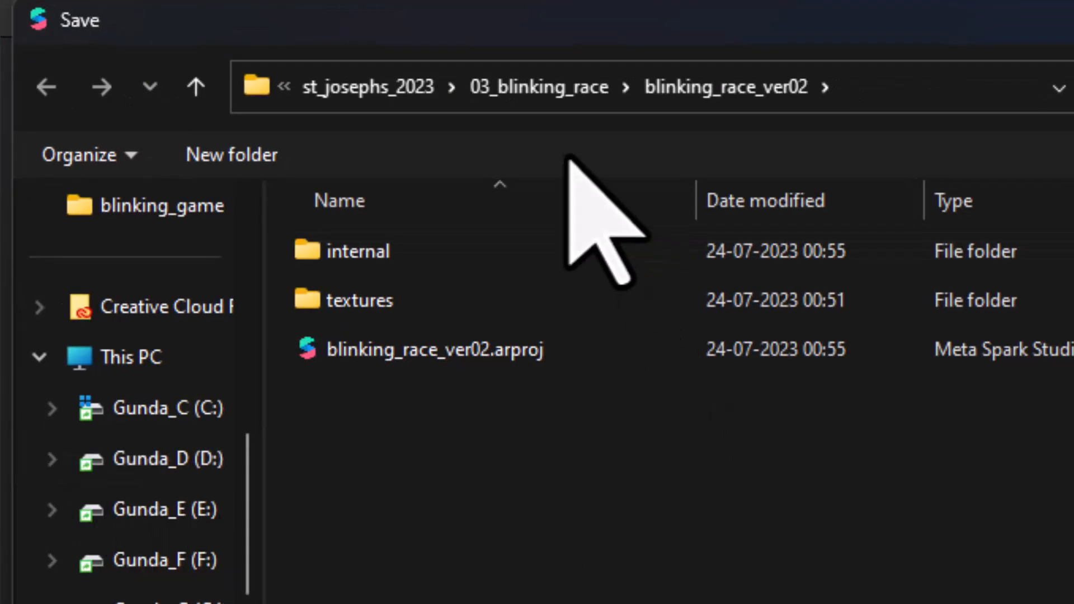
pyautogui.click(566, 92)
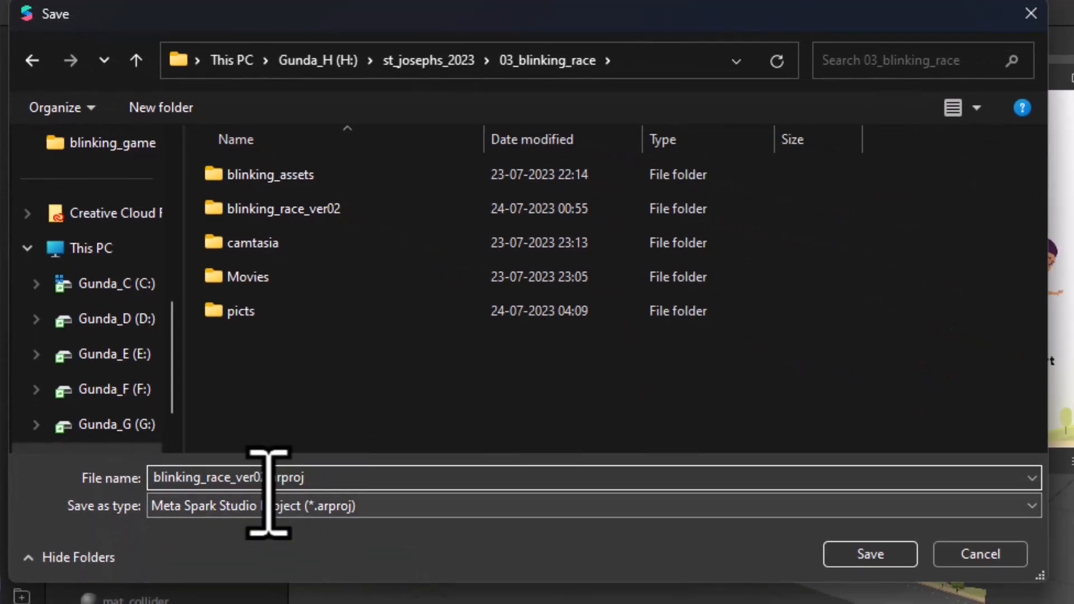
pyautogui.moveTo(265, 497); pyautogui.dragTo(438, 504)
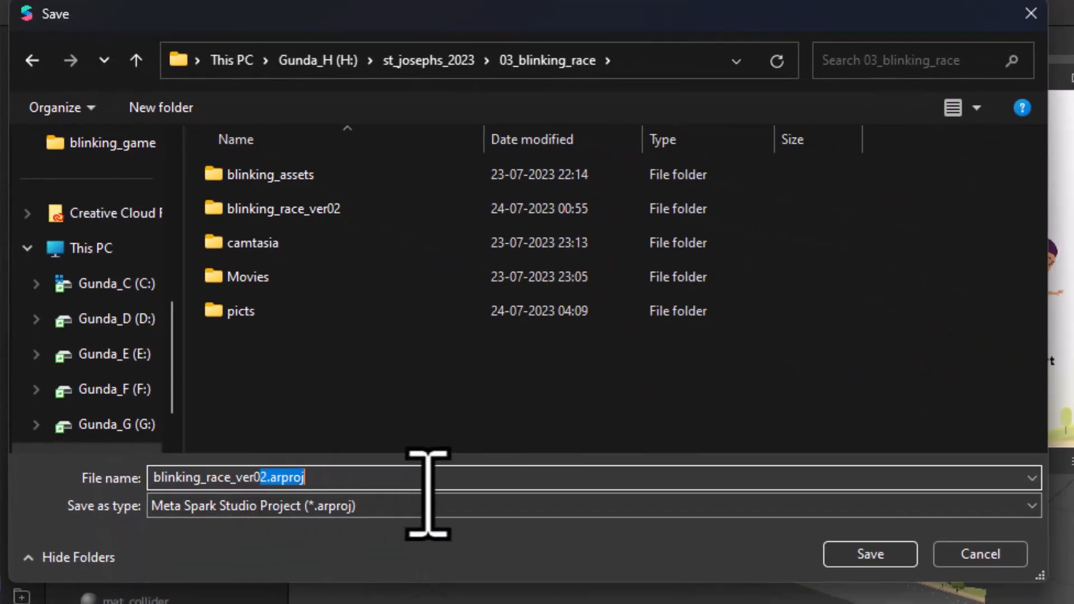
pyautogui.press('BackSpace')
pyautogui.write('3')
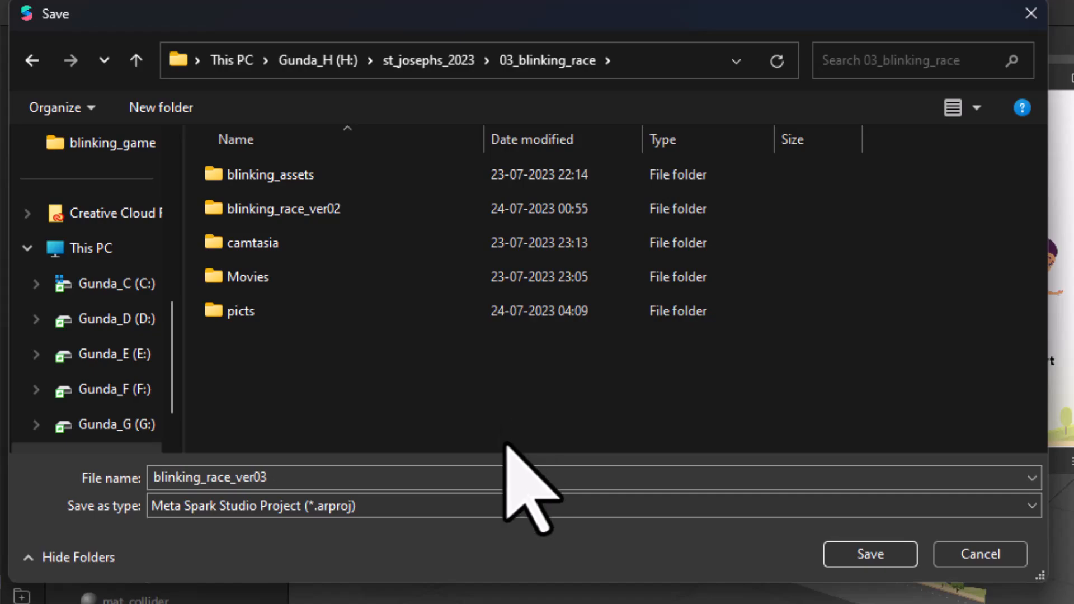
pyautogui.click(856, 555)
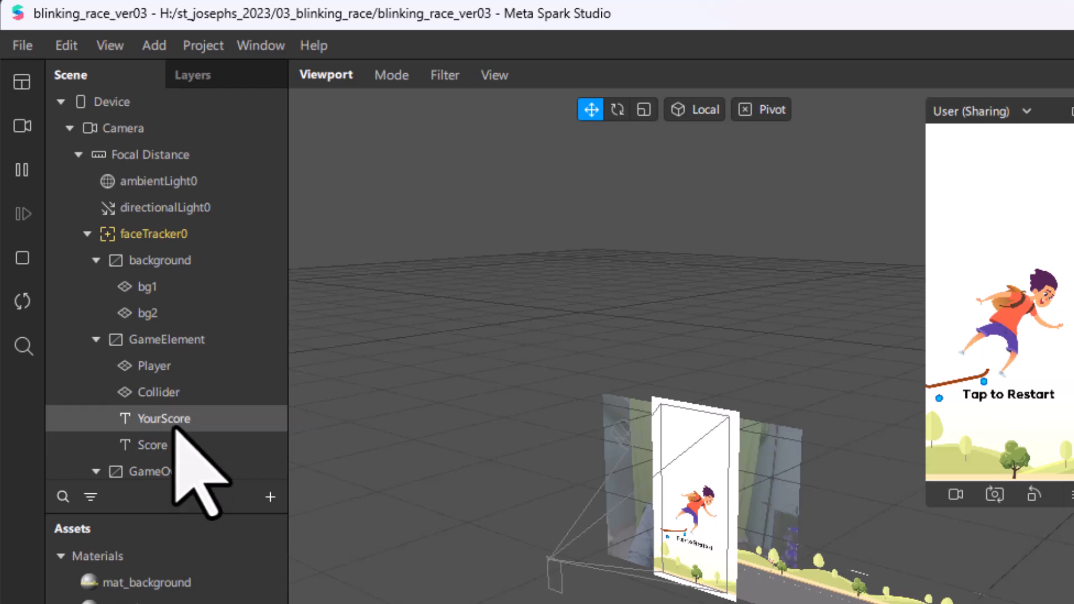
# - Collapse the GameElement, GameOver and background canvases in the scene hierarchy
pyautogui.click(96, 339)
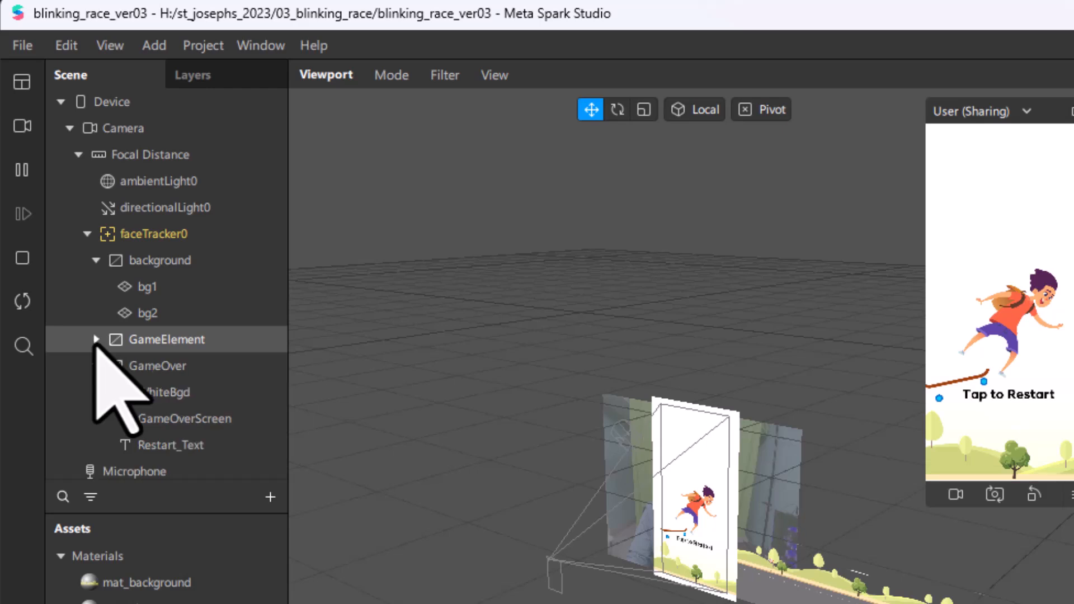
pyautogui.click(96, 366)
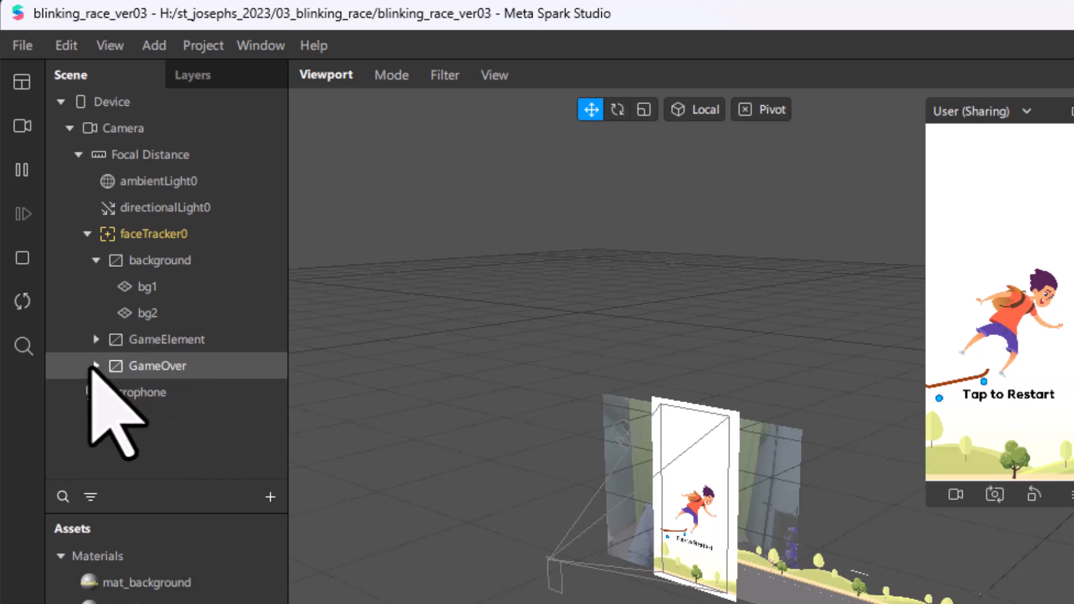
pyautogui.click(96, 260)
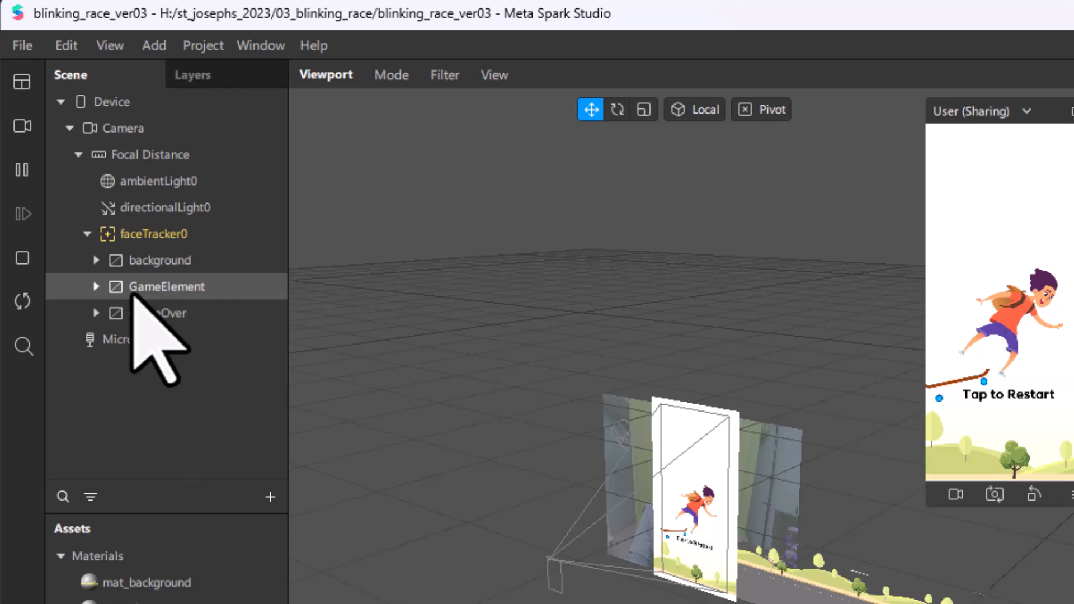
pyautogui.click(96, 286)
pyautogui.click(96, 286)
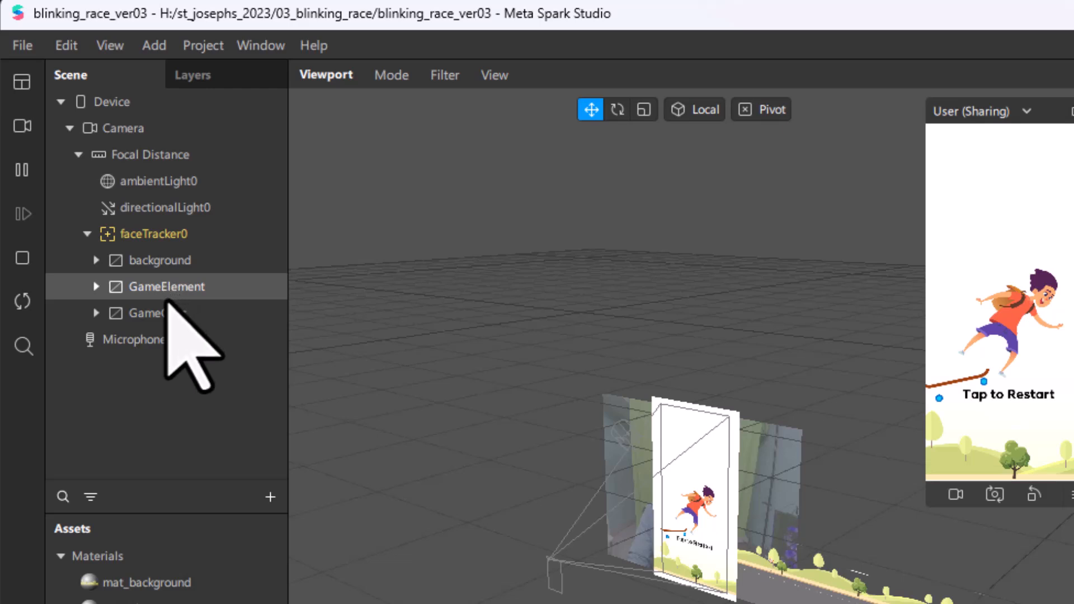
# - Add a new canvas under faceTracker0 and name it Score
pyautogui.click(163, 234)
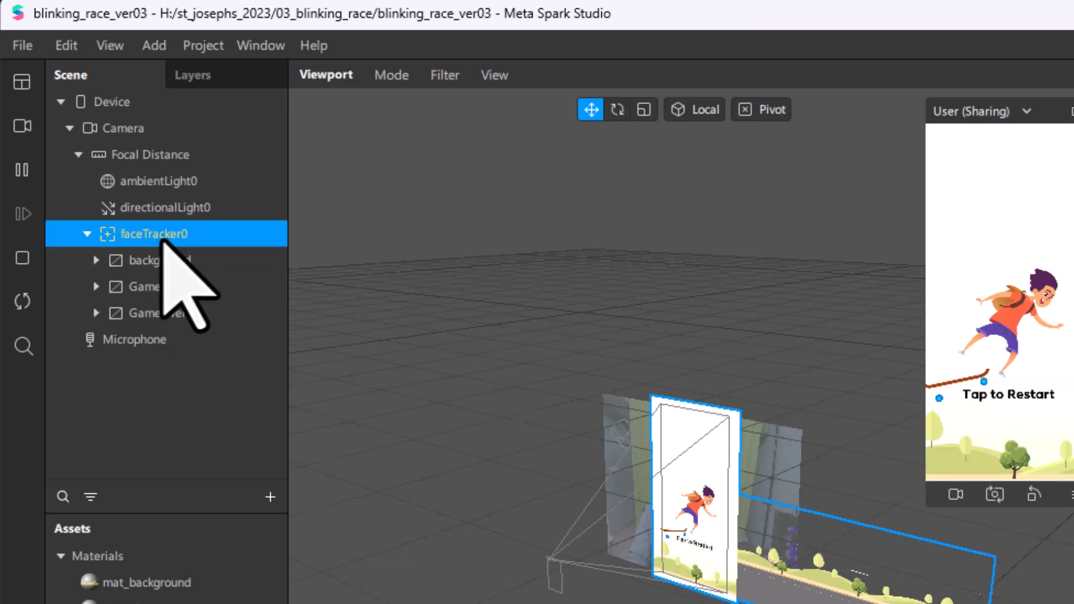
pyautogui.rightClick(164, 234)
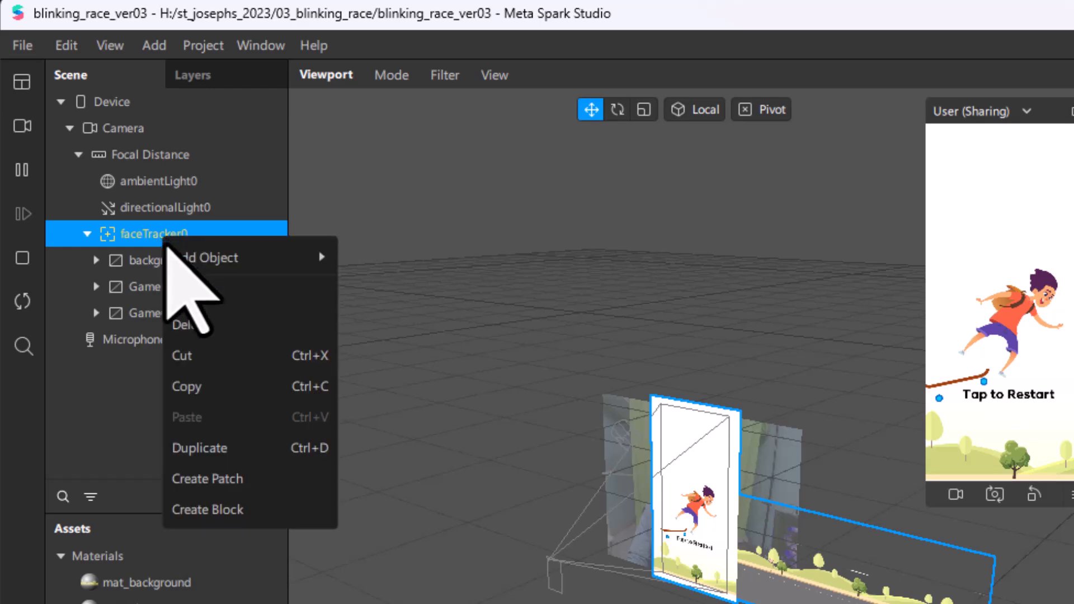
pyautogui.moveTo(172, 253)
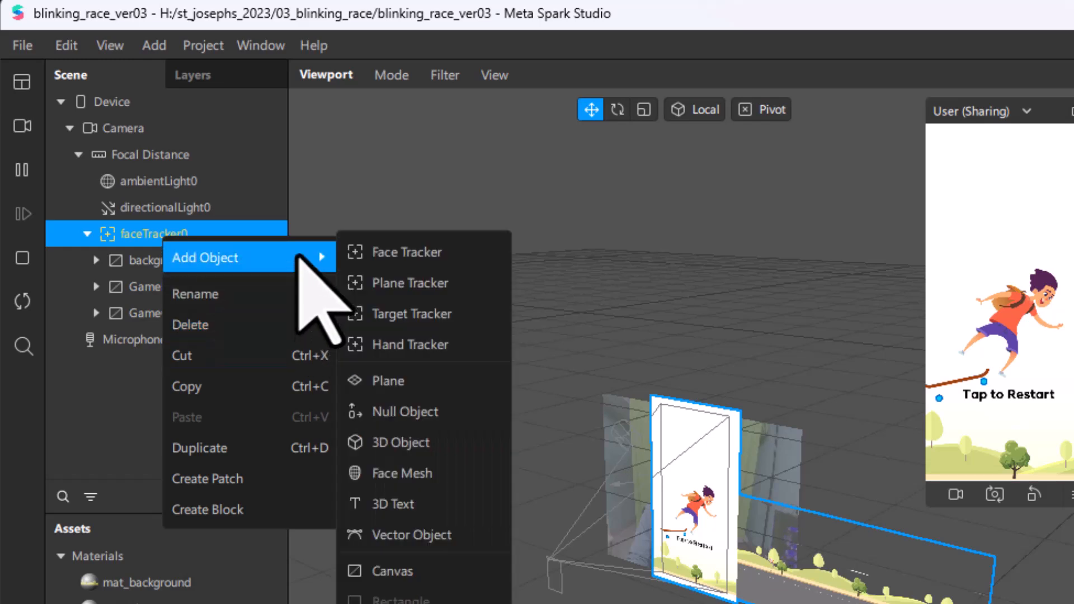
pyautogui.click(405, 569)
pyautogui.doubleClick(158, 343)
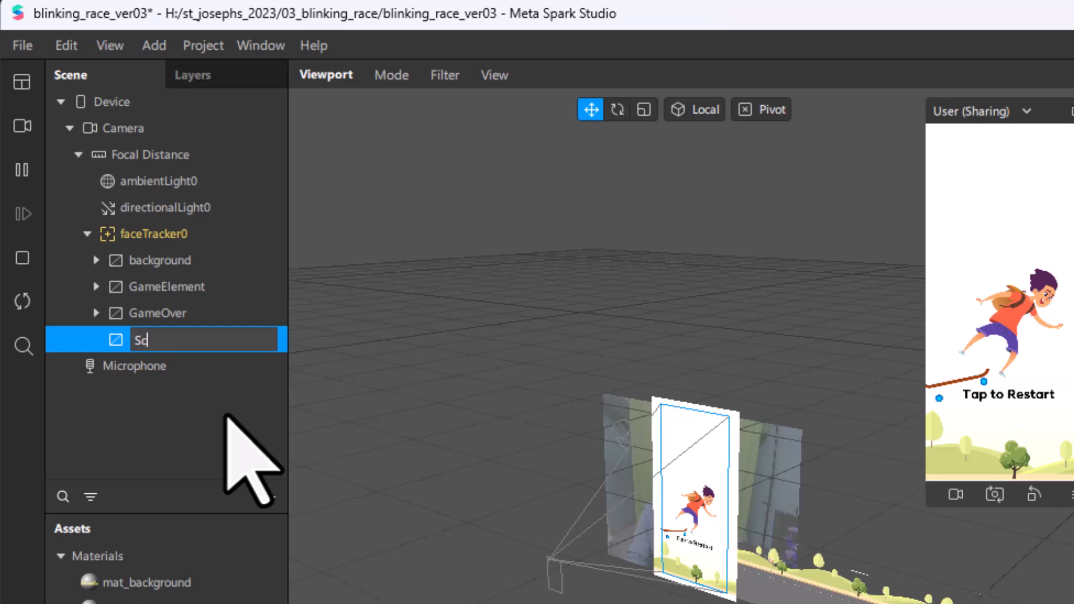
pyautogui.write('Score')
pyautogui.click(227, 417)
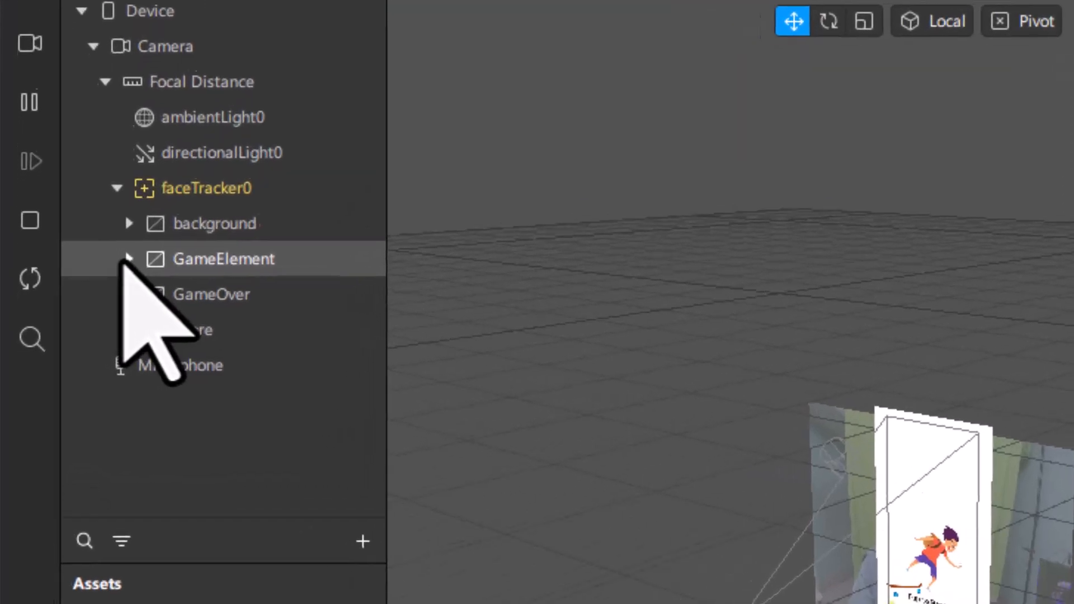
# - Expand the GameElement canvas and rename its Score text object to ScoreText
pyautogui.click(96, 286)
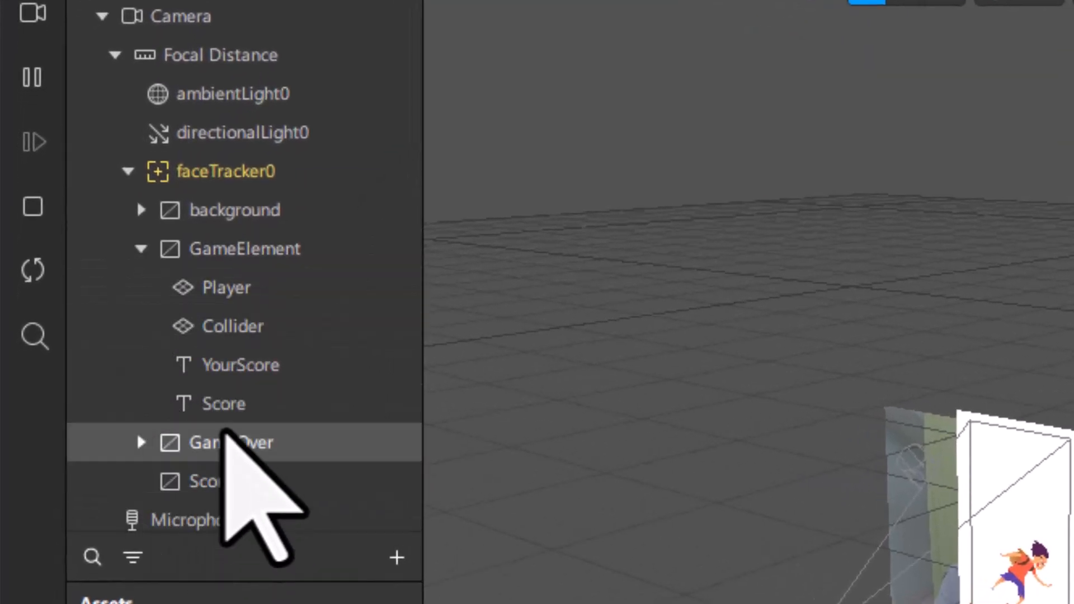
pyautogui.click(235, 369)
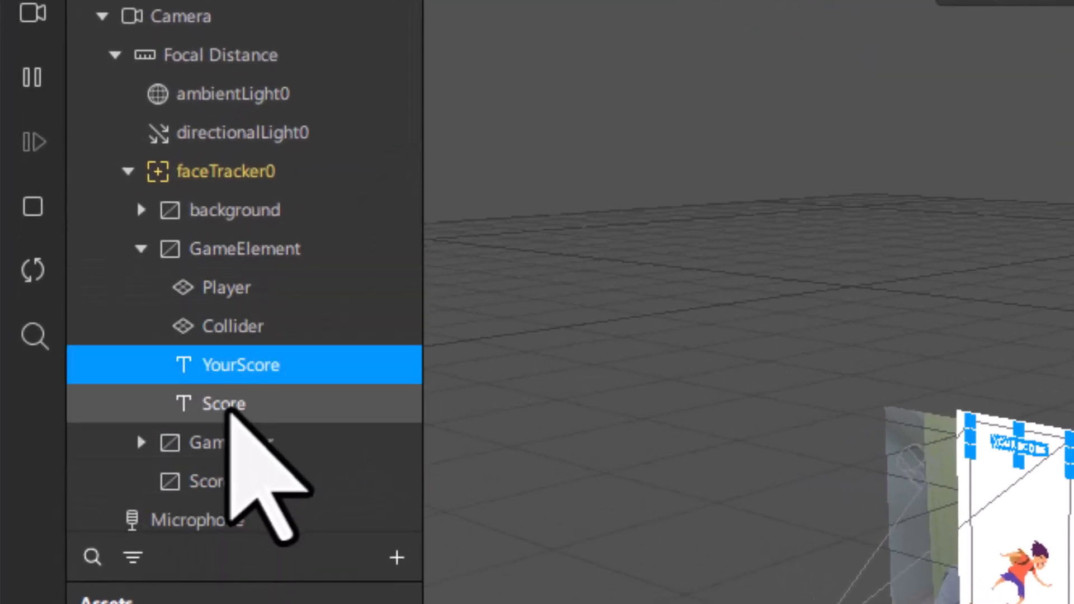
pyautogui.click(238, 405)
pyautogui.doubleClick(247, 399)
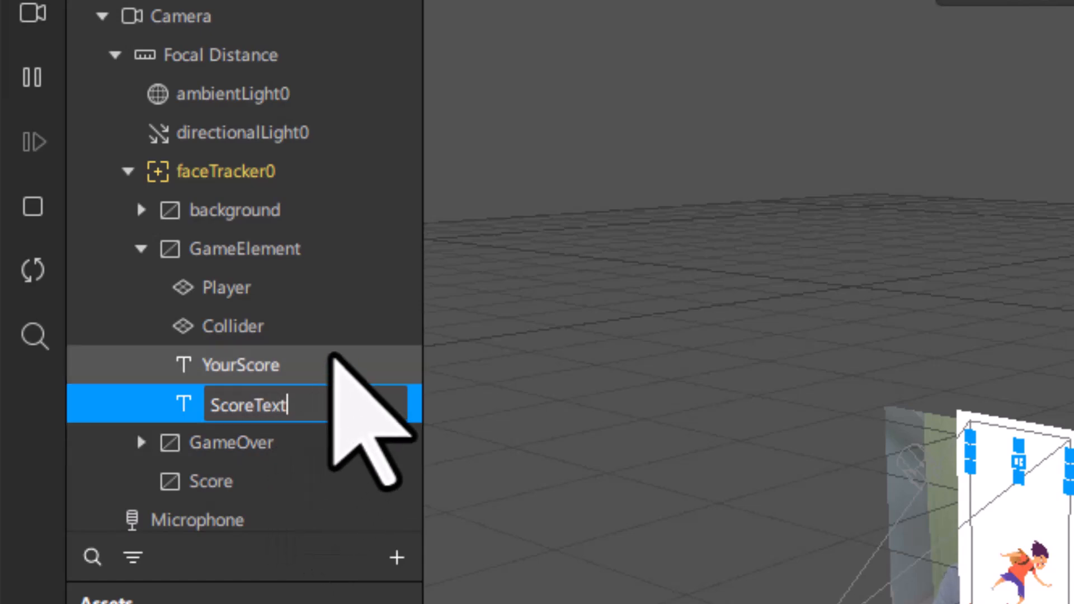
# - Move the YourScore and ScoreText objects together from GameElement into the Score canvas, and collapse that canvas
pyautogui.click(331, 363)
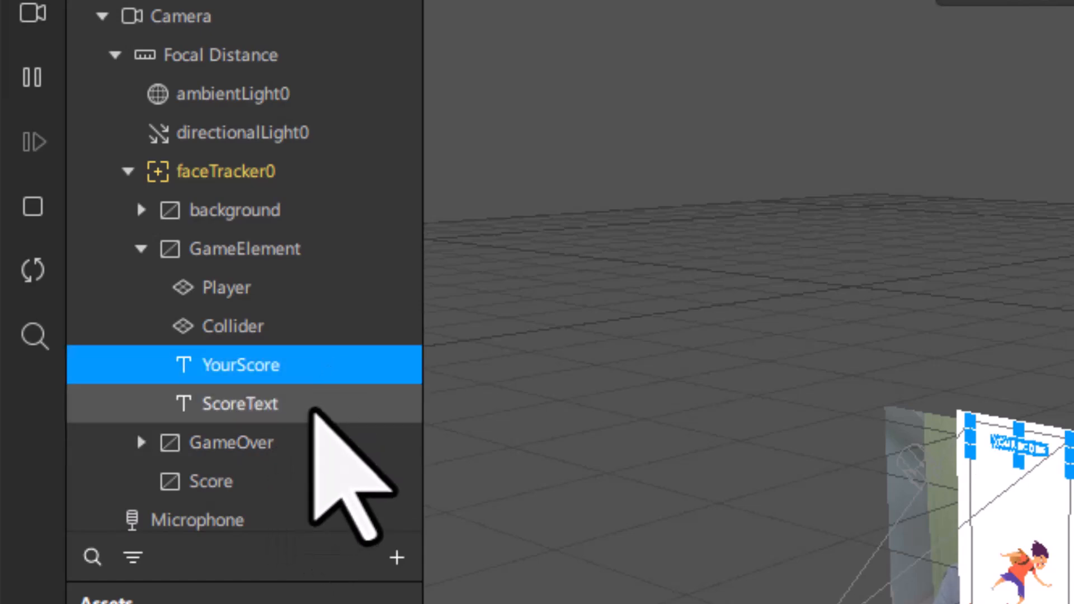
pyautogui.keyDown('ctrl'); pyautogui.click(312, 405); pyautogui.keyUp('ctrl')
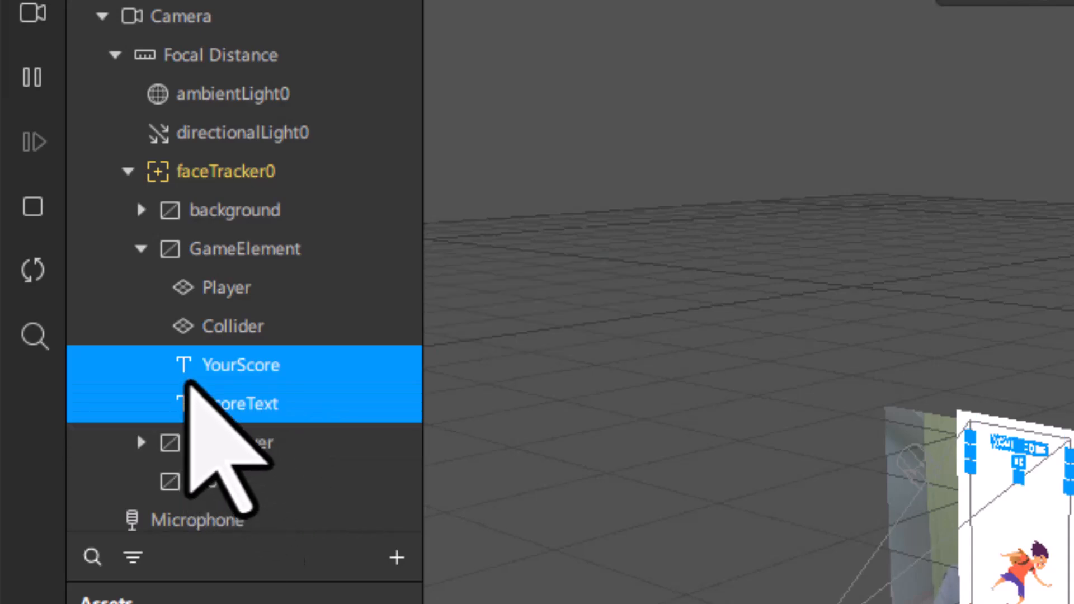
pyautogui.moveTo(186, 366); pyautogui.dragTo(201, 476)
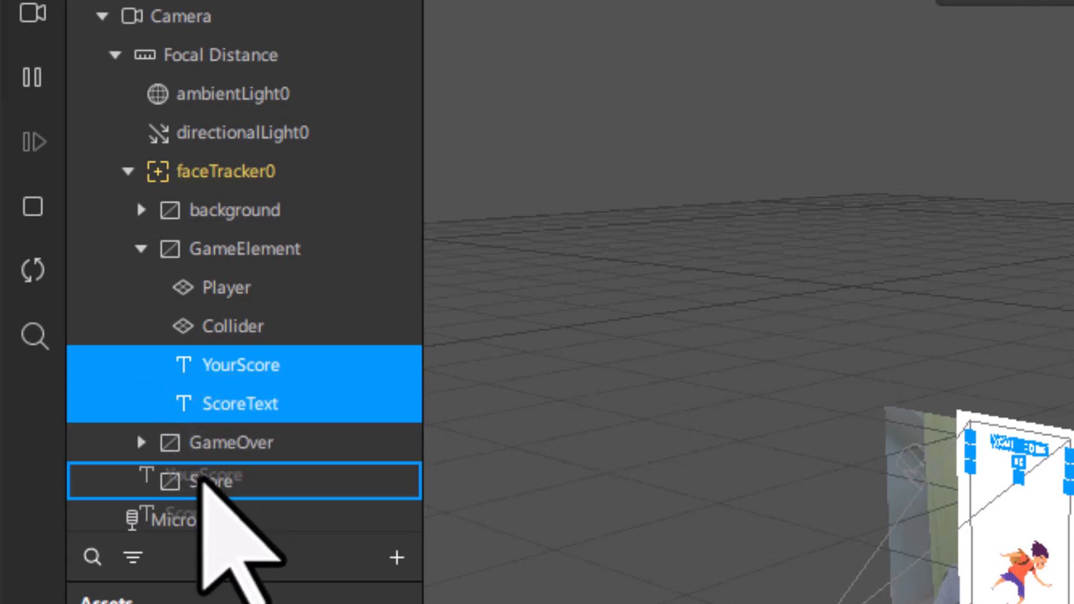
pyautogui.moveTo(202, 476); pyautogui.dragTo(201, 475)
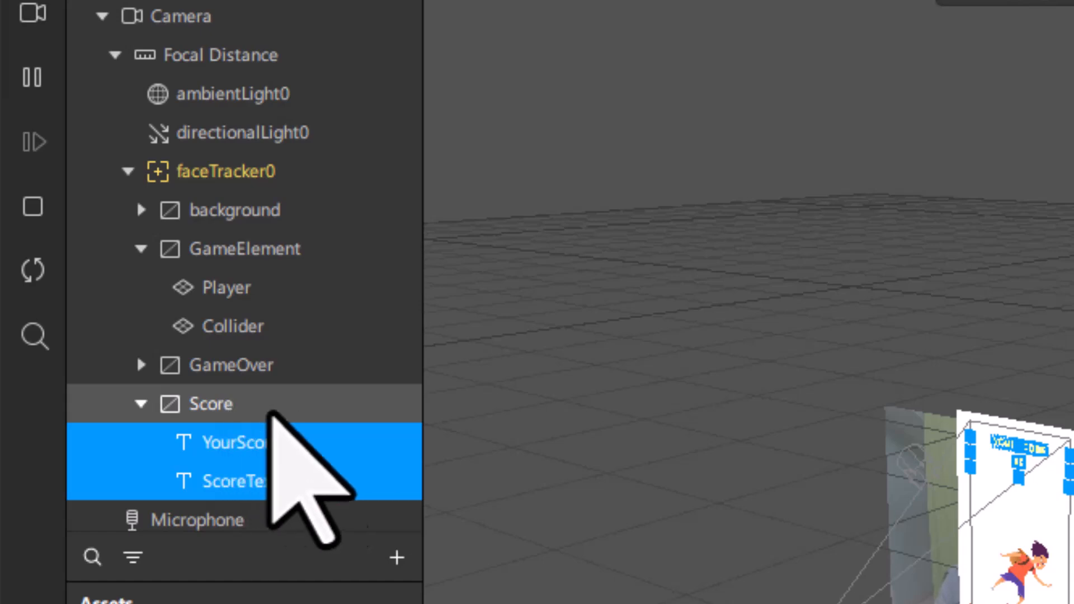
pyautogui.click(232, 404)
pyautogui.click(140, 402)
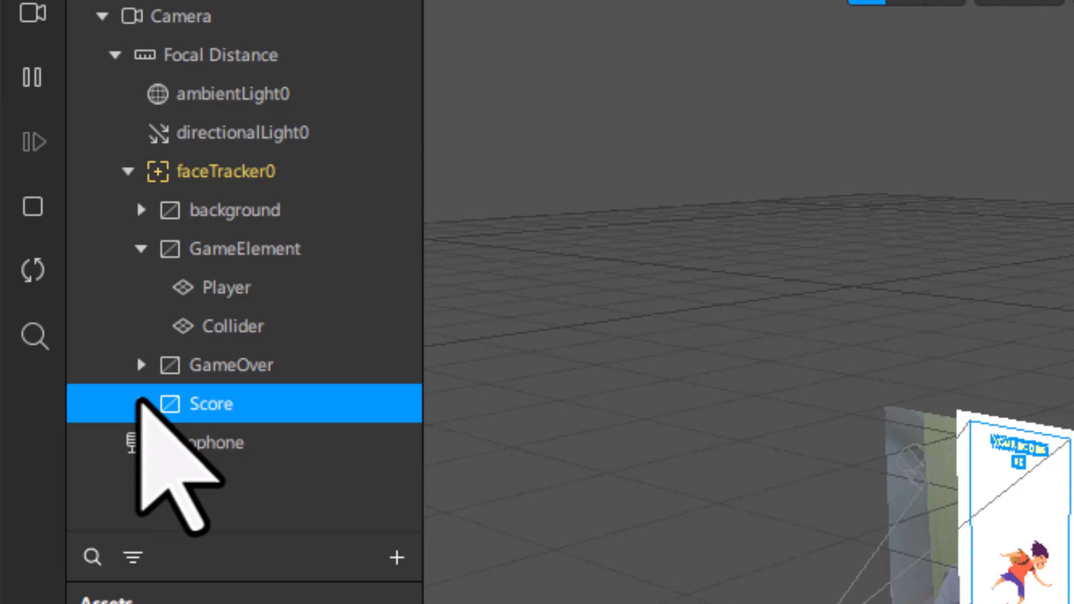
# - Set the text color of YourScore in the Score canvas to green #55aa00
pyautogui.click(217, 365)
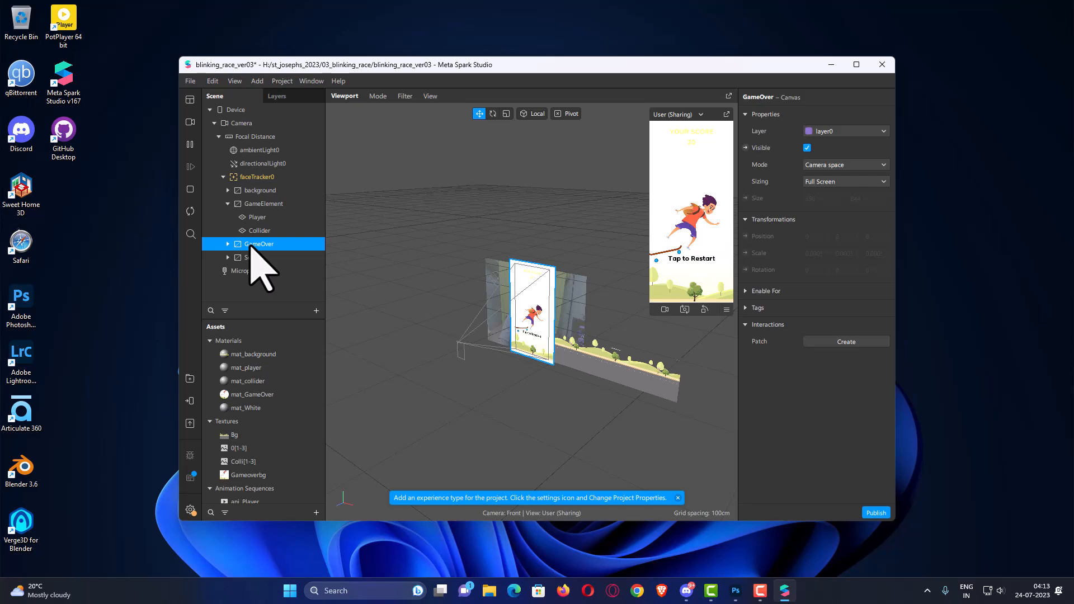
pyautogui.click(238, 258)
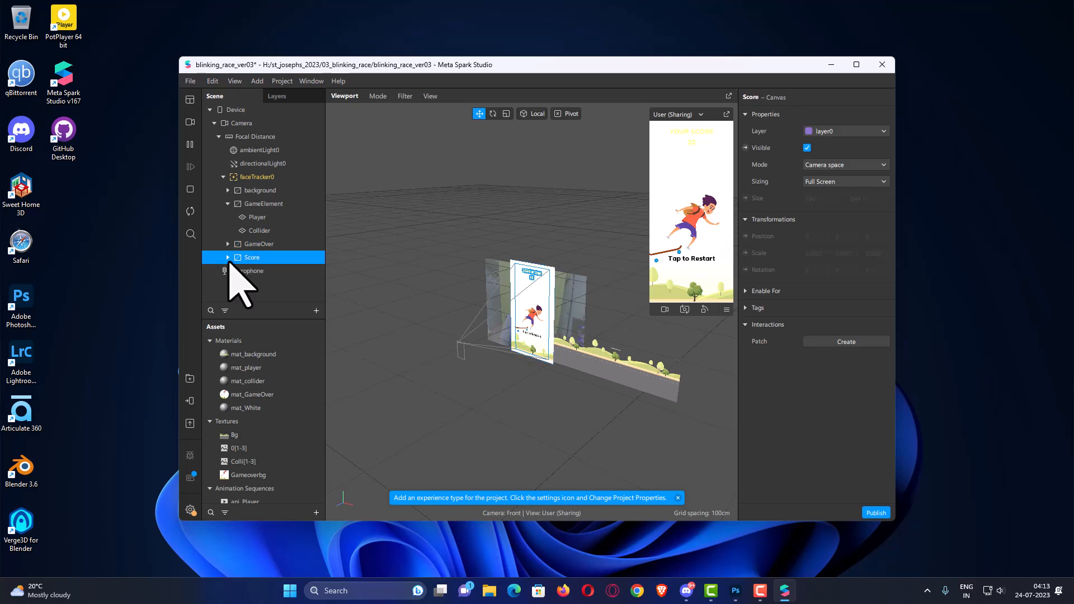
pyautogui.click(258, 272)
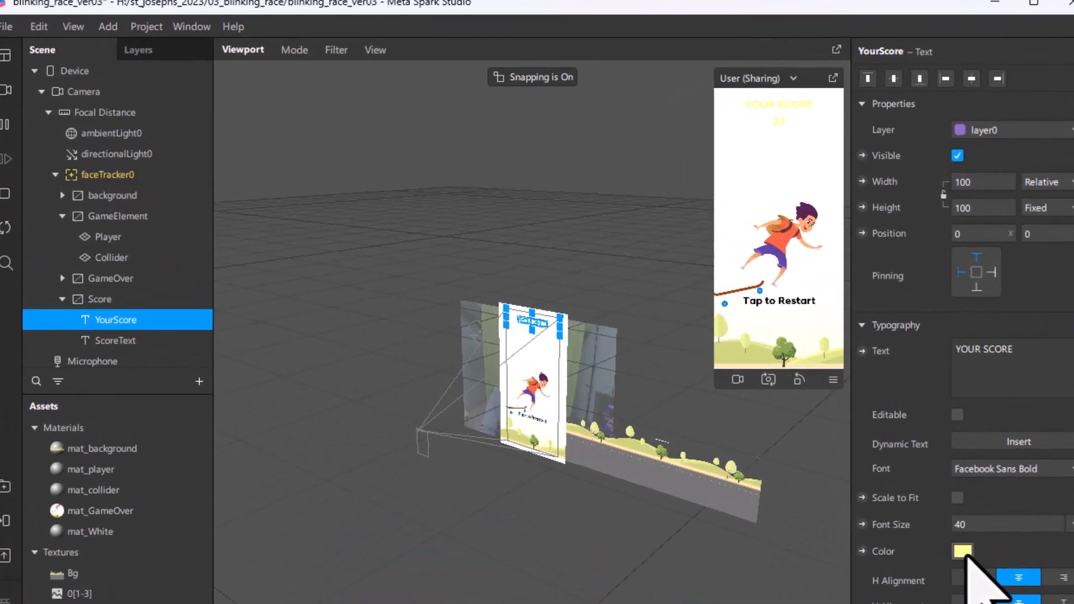
pyautogui.click(964, 554)
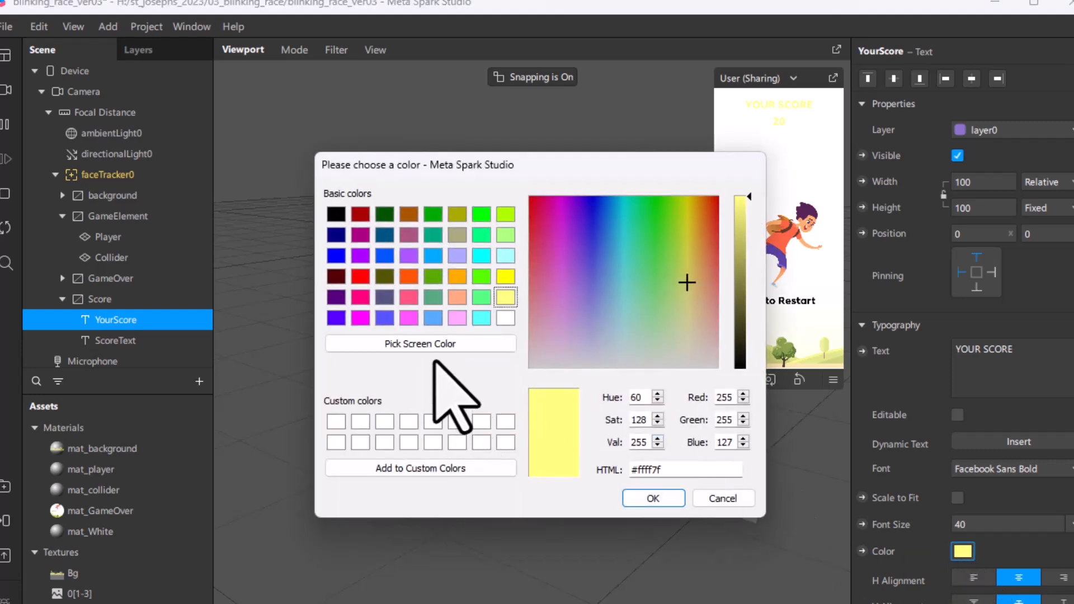
pyautogui.click(432, 277)
pyautogui.click(652, 498)
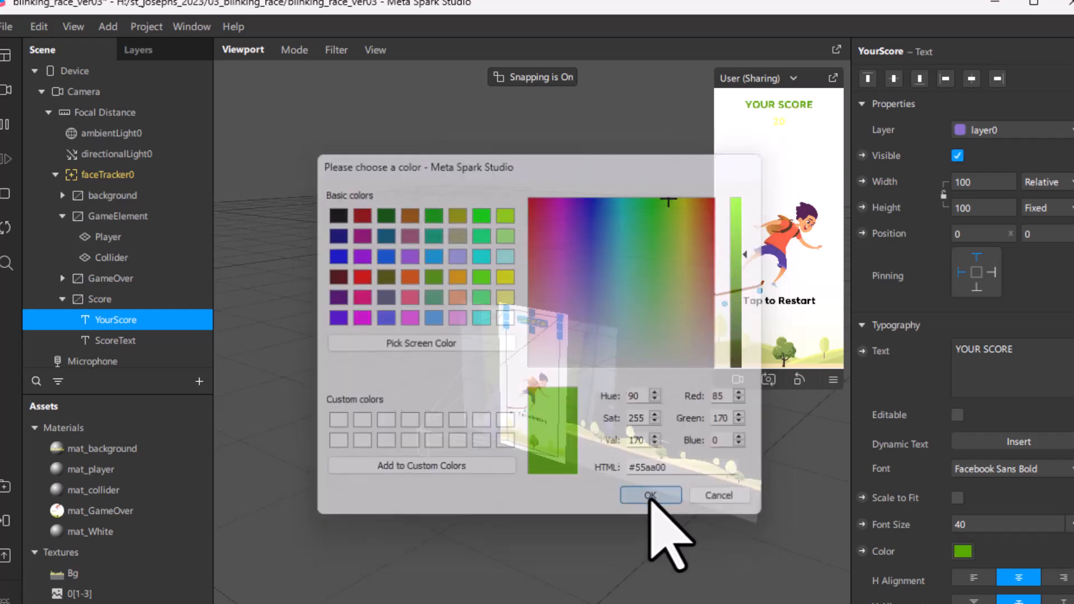
# - Set the text color of ScoreText to the muted teal-green basic color
pyautogui.click(130, 341)
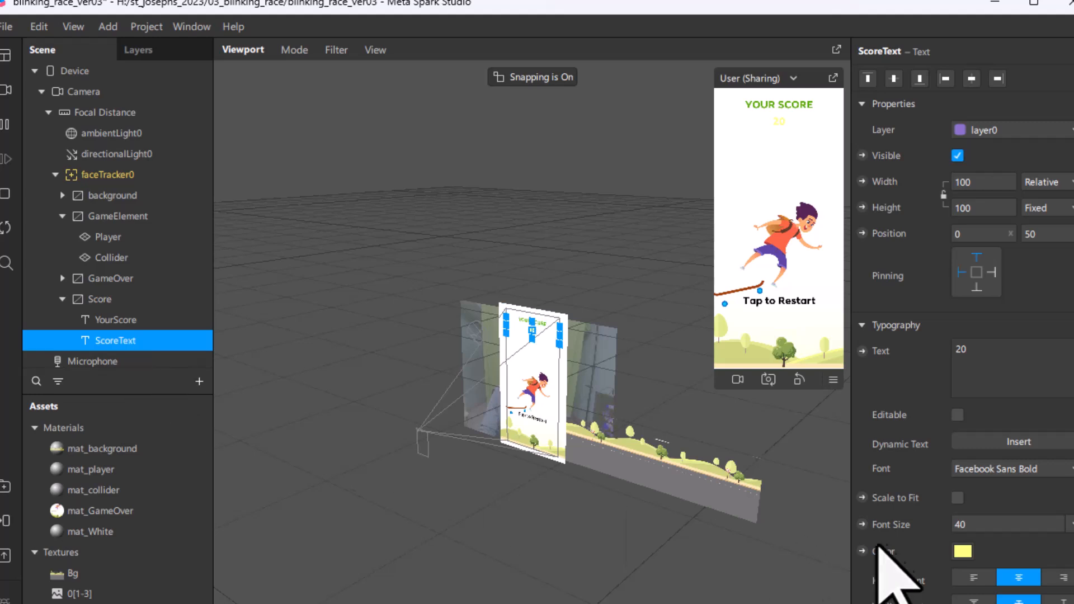
pyautogui.click(962, 551)
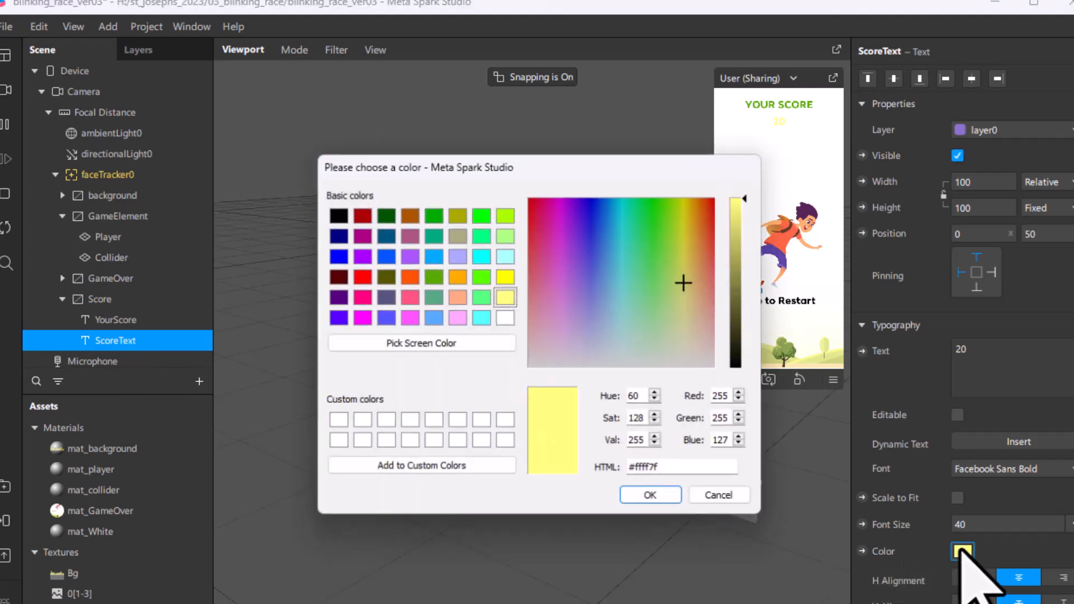
pyautogui.click(433, 297)
pyautogui.click(643, 498)
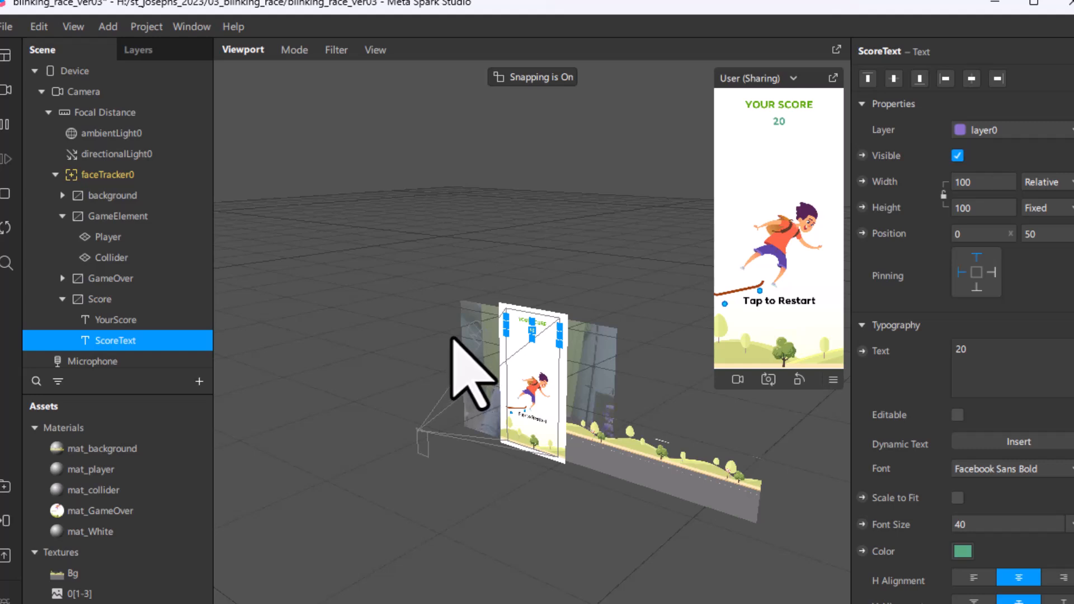
# - Collapse the Score canvas in the scene tree and turn off the visibility of the GameOver canvas
pyautogui.click(62, 299)
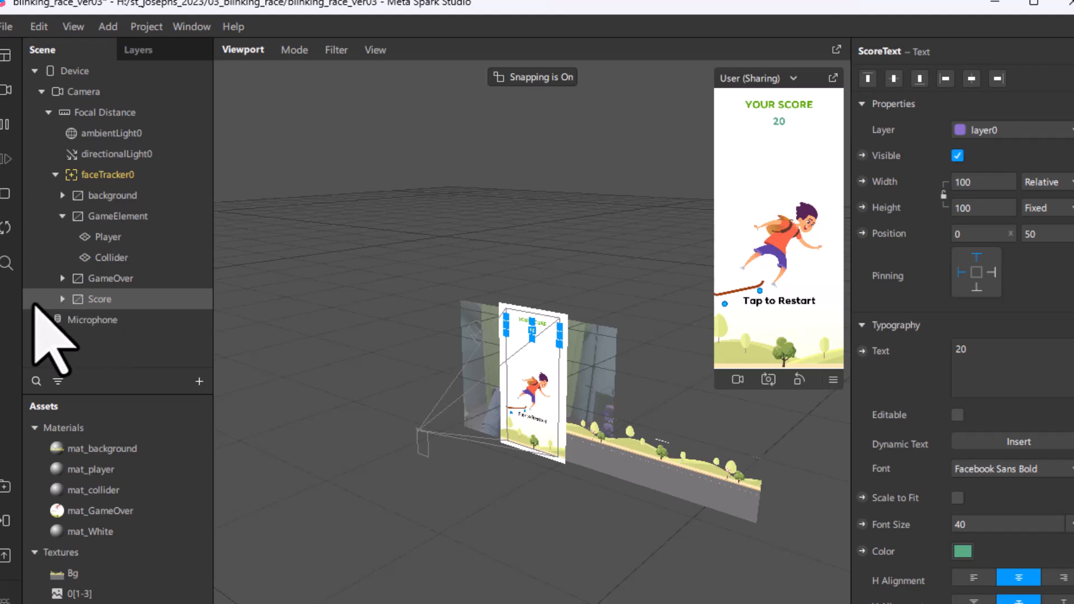
pyautogui.click(63, 299)
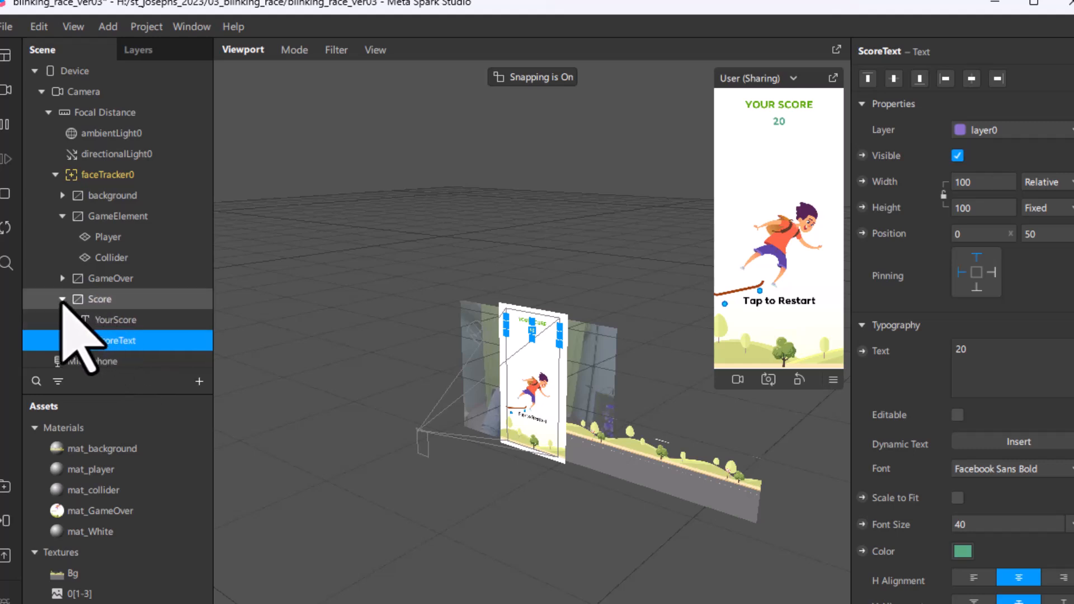
pyautogui.click(62, 299)
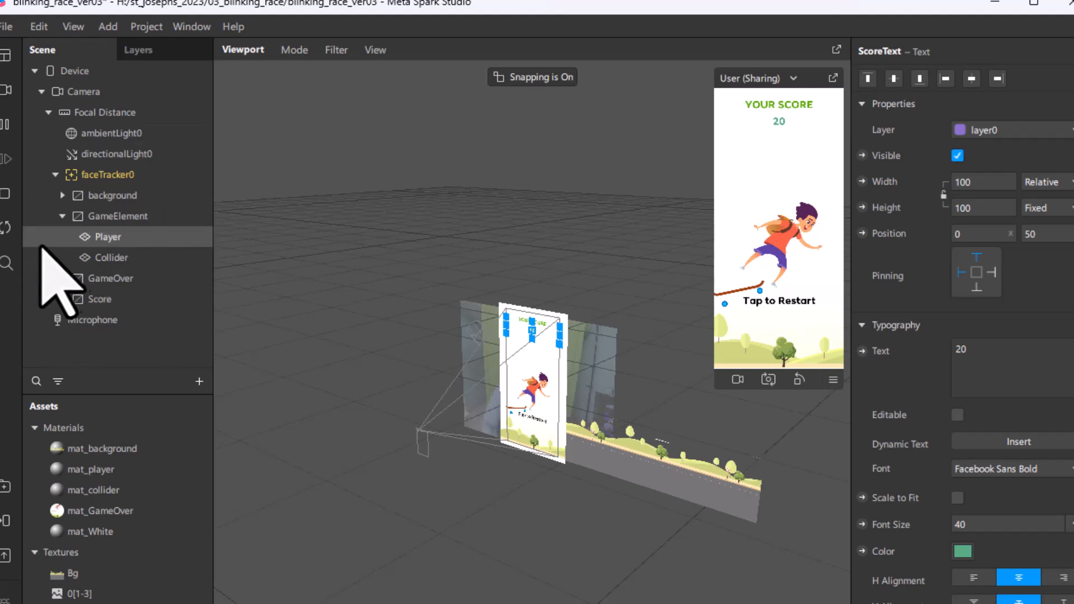
pyautogui.click(73, 285)
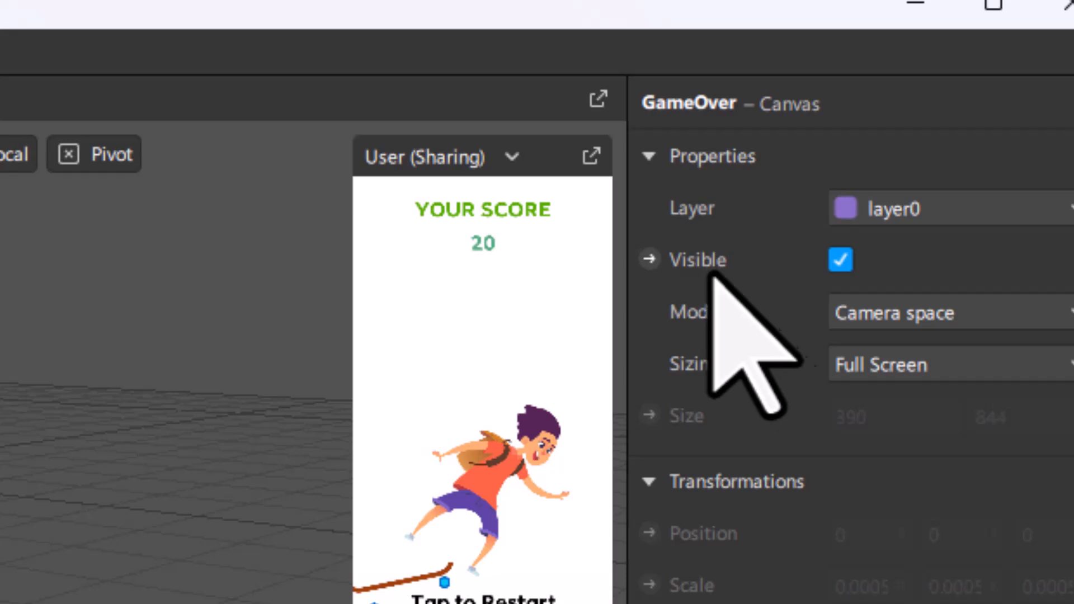
pyautogui.click(840, 258)
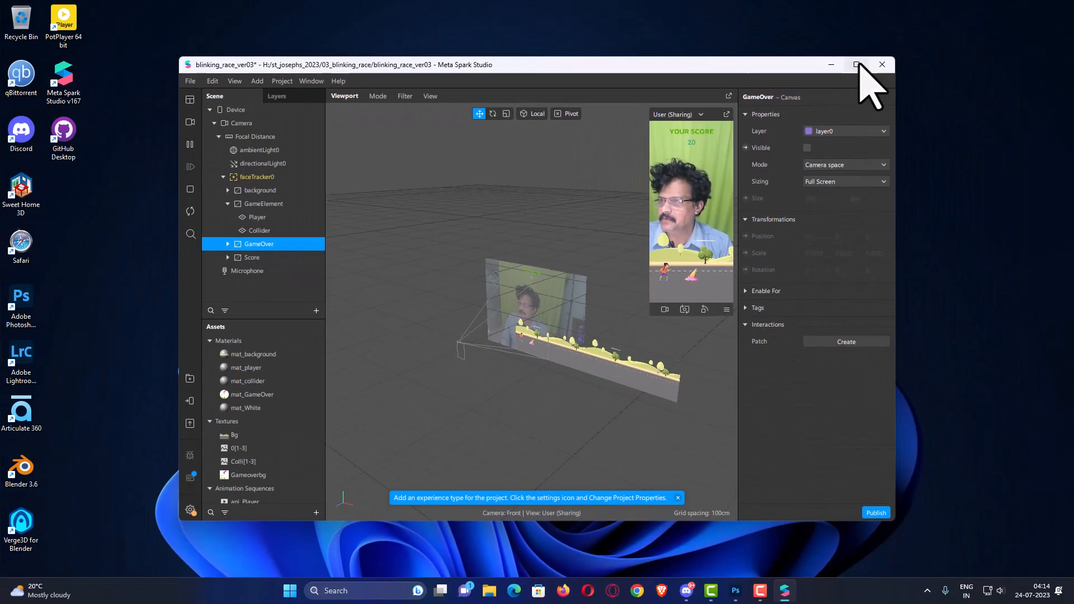
# - Maximize the program window, show the Patch Editor and enlarge its area
pyautogui.click(856, 64)
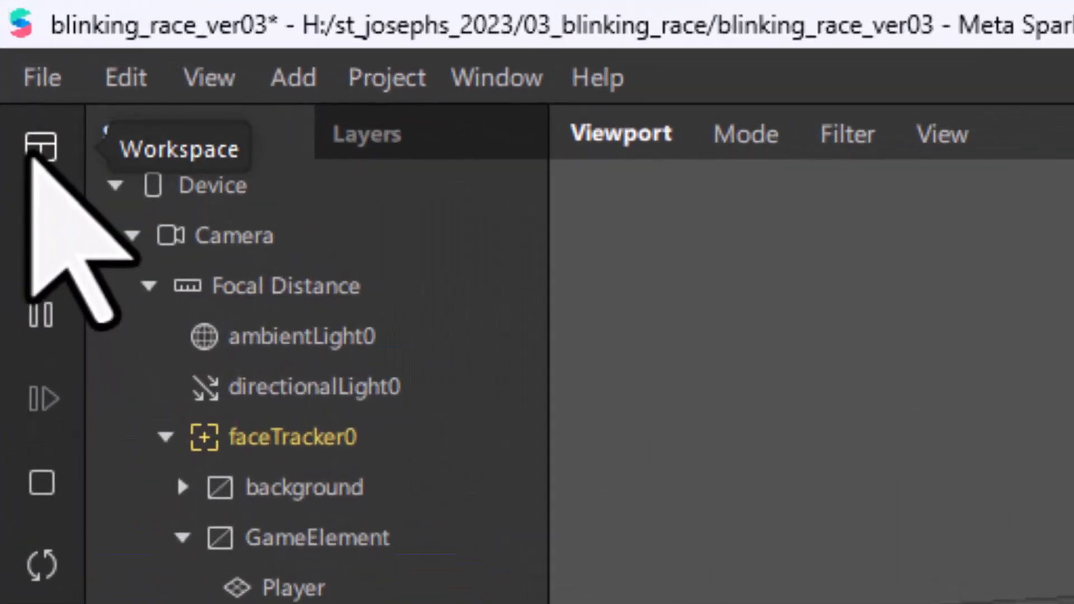
pyautogui.click(31, 156)
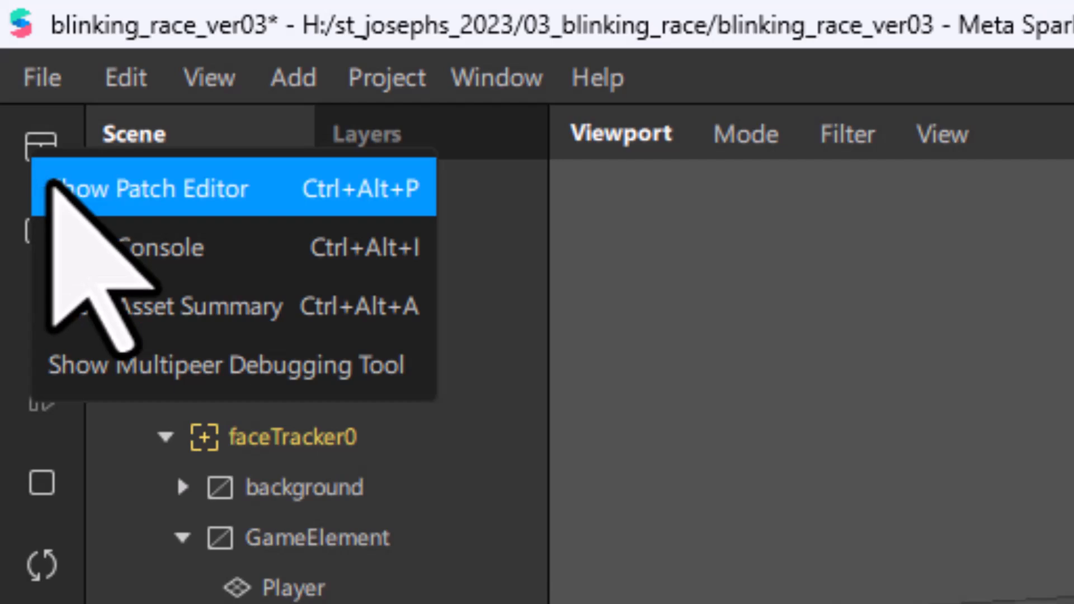
pyautogui.click(51, 186)
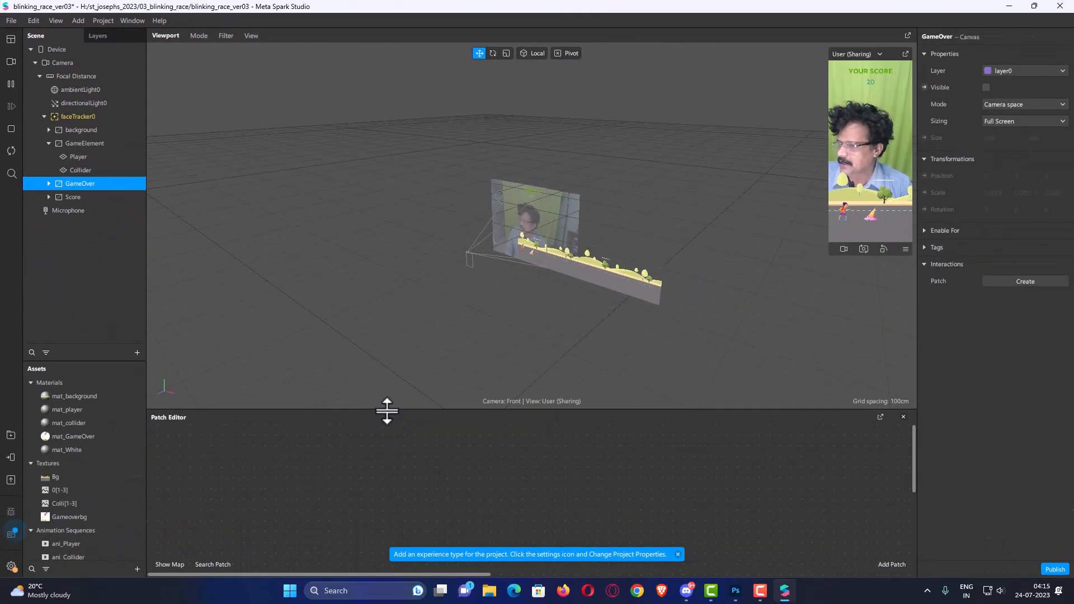
pyautogui.moveTo(387, 411); pyautogui.dragTo(385, 318)
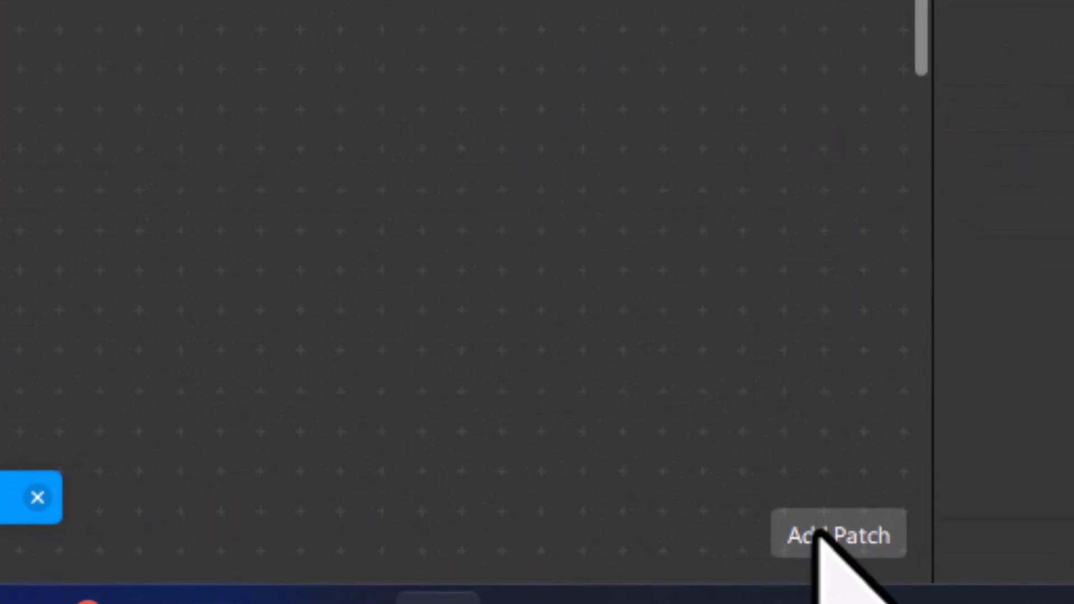
# - Add a Screen Tap patch and place it near the upper-left corner of the patch graph
pyautogui.click(820, 536)
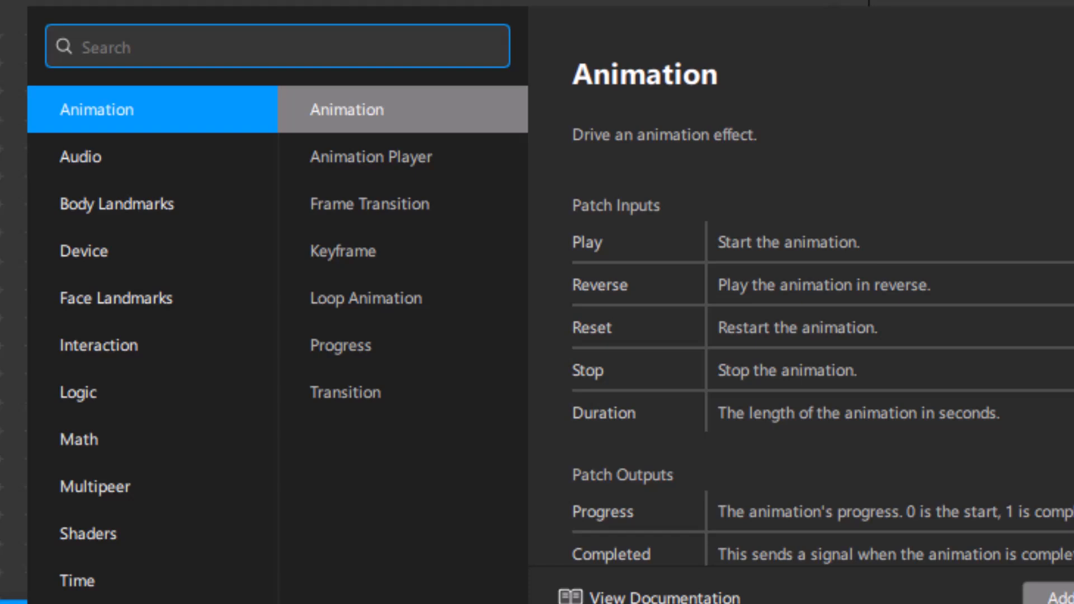
pyautogui.write('tap')
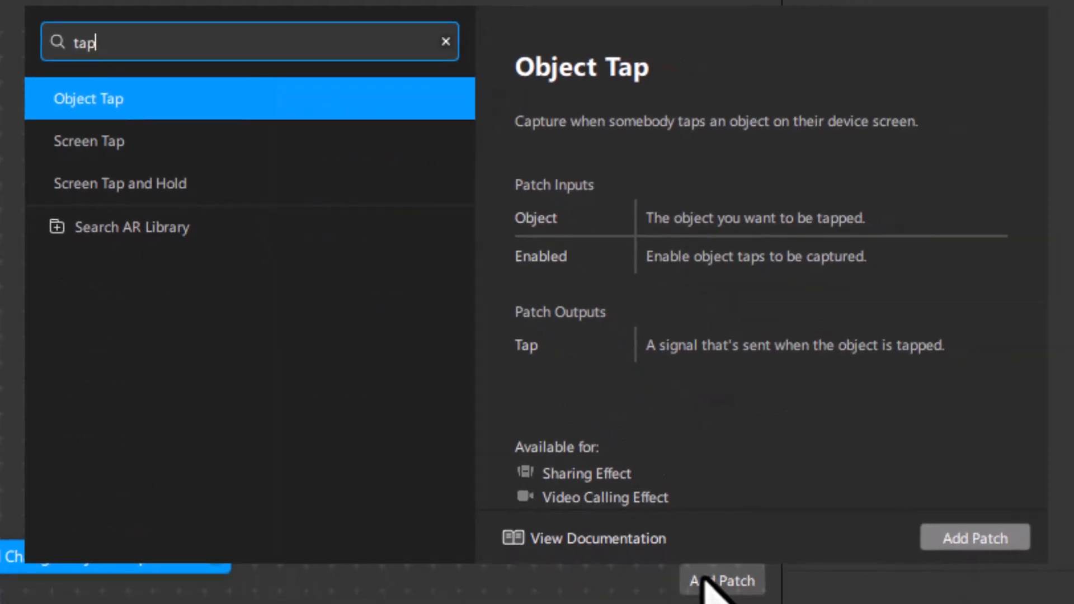
pyautogui.click(108, 152)
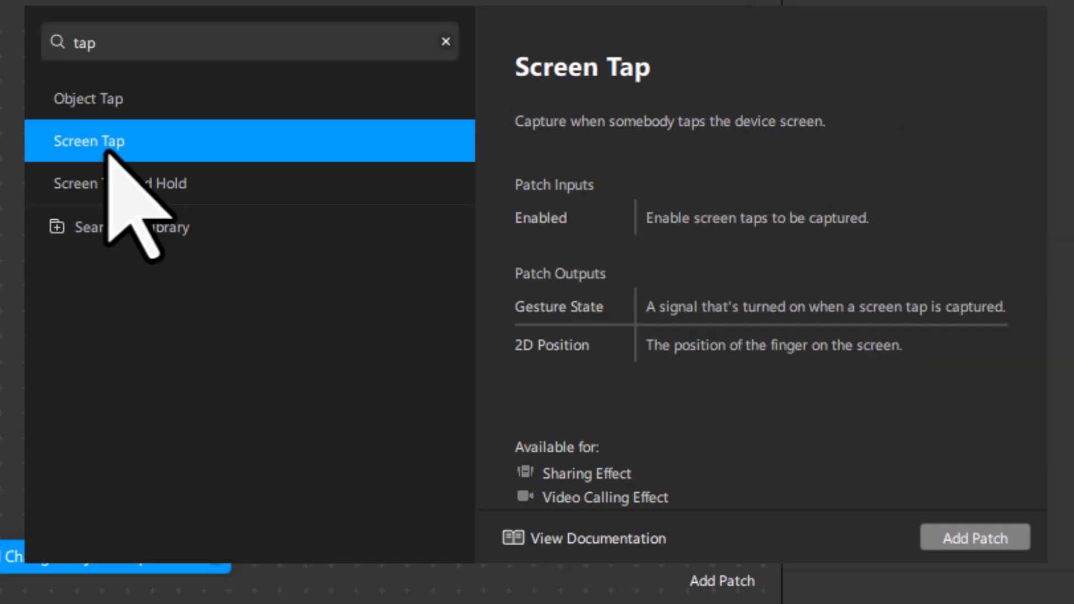
pyautogui.click(951, 541)
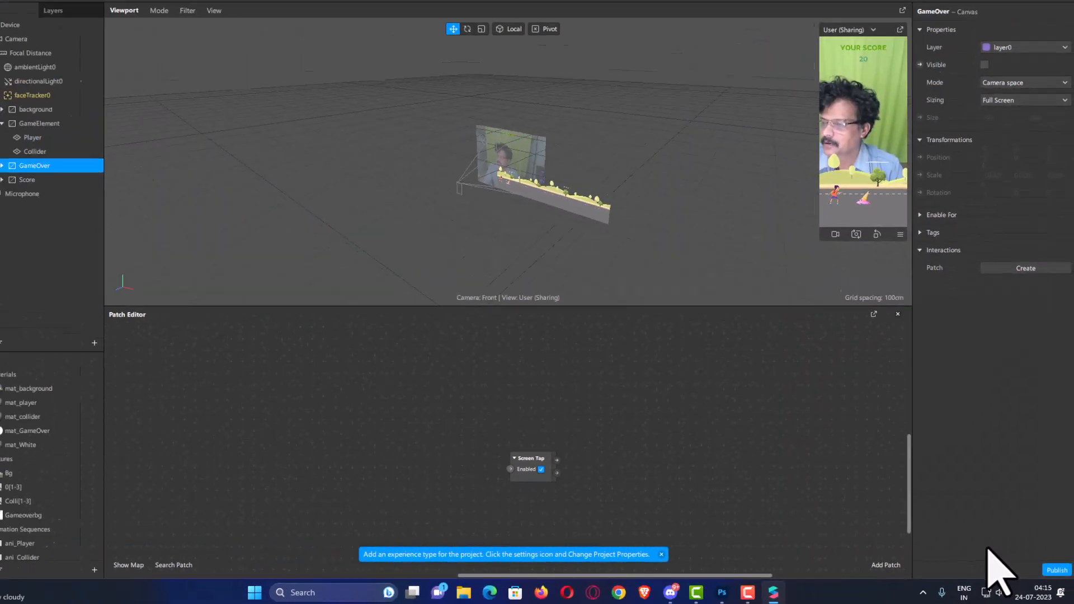
pyautogui.moveTo(545, 462); pyautogui.dragTo(183, 370)
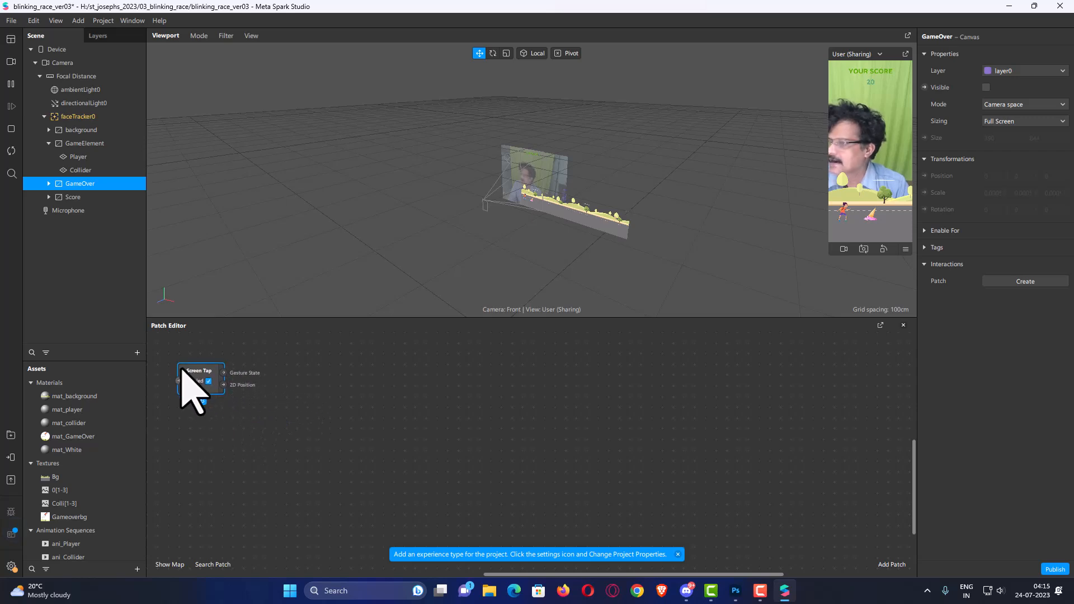
pyautogui.click(307, 396)
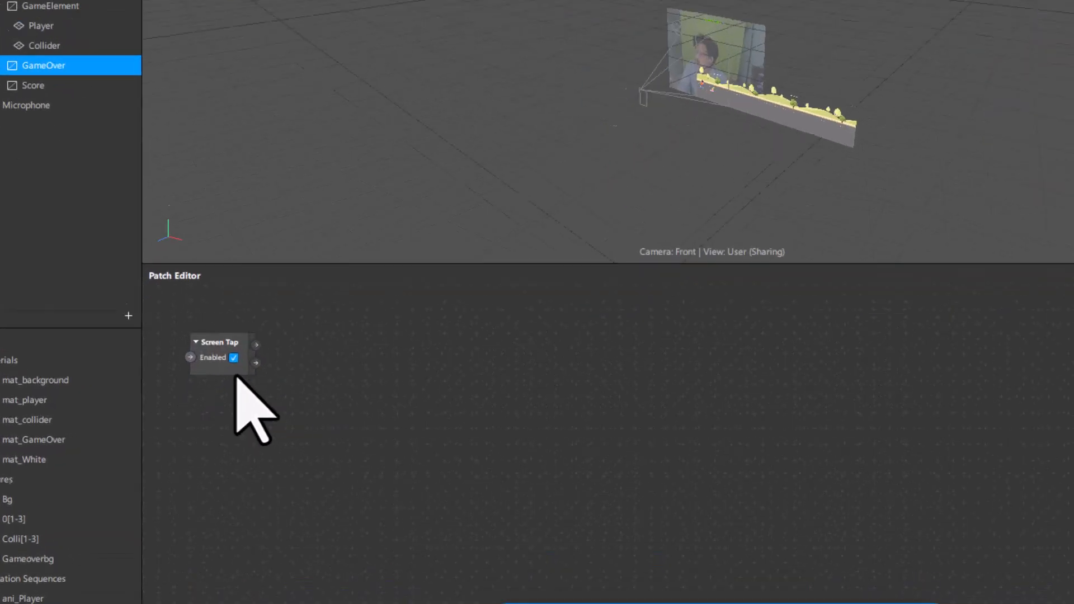
# - Add a Switch patch and place it beside the Screen Tap patch
pyautogui.click(202, 369)
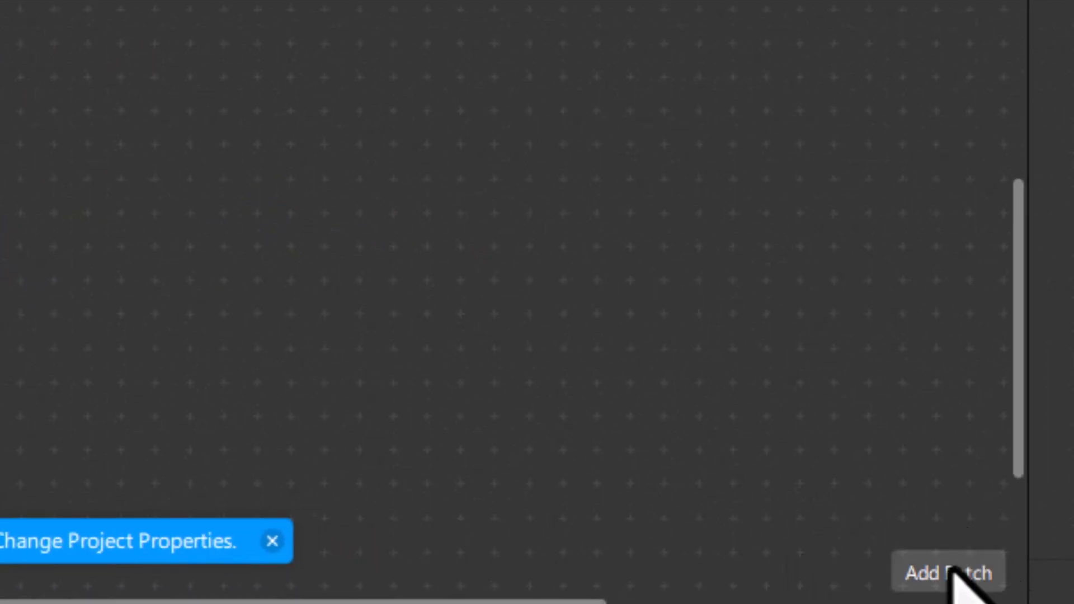
pyautogui.click(945, 575)
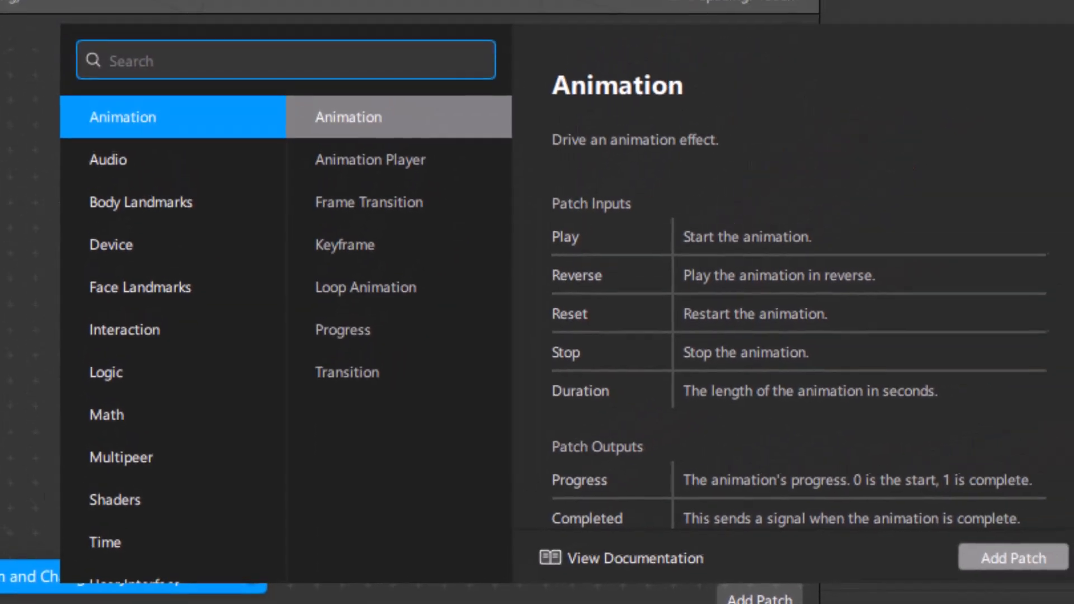
pyautogui.write('swit')
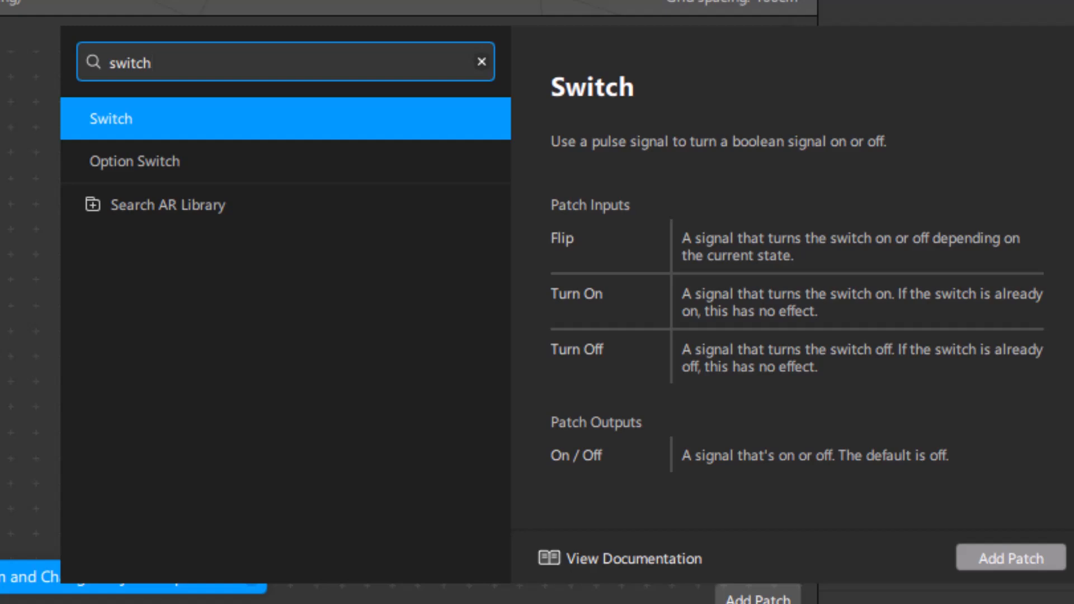
pyautogui.write('ch')
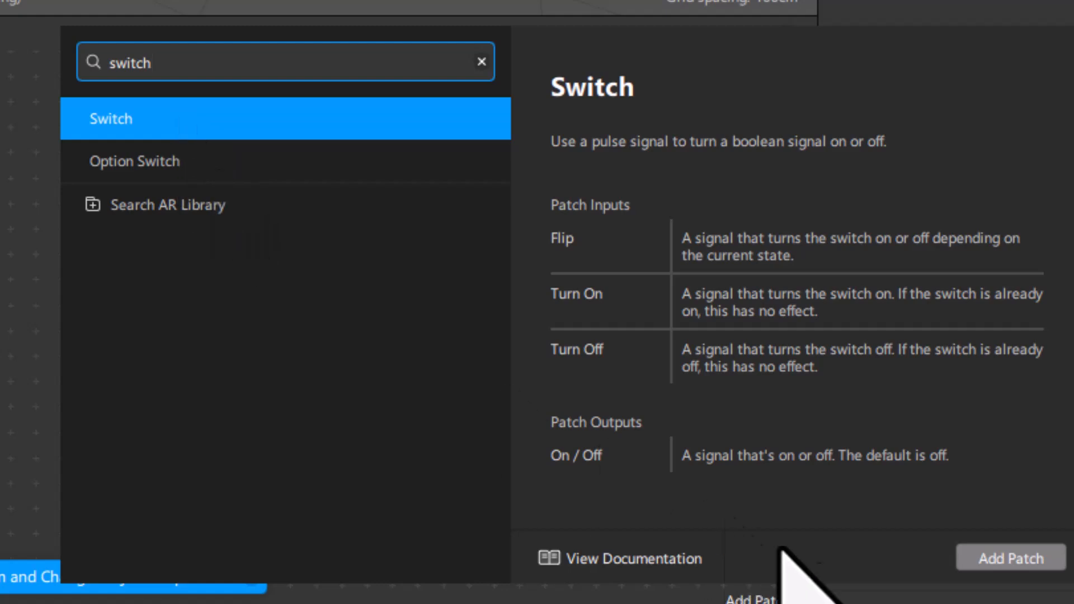
pyautogui.click(994, 557)
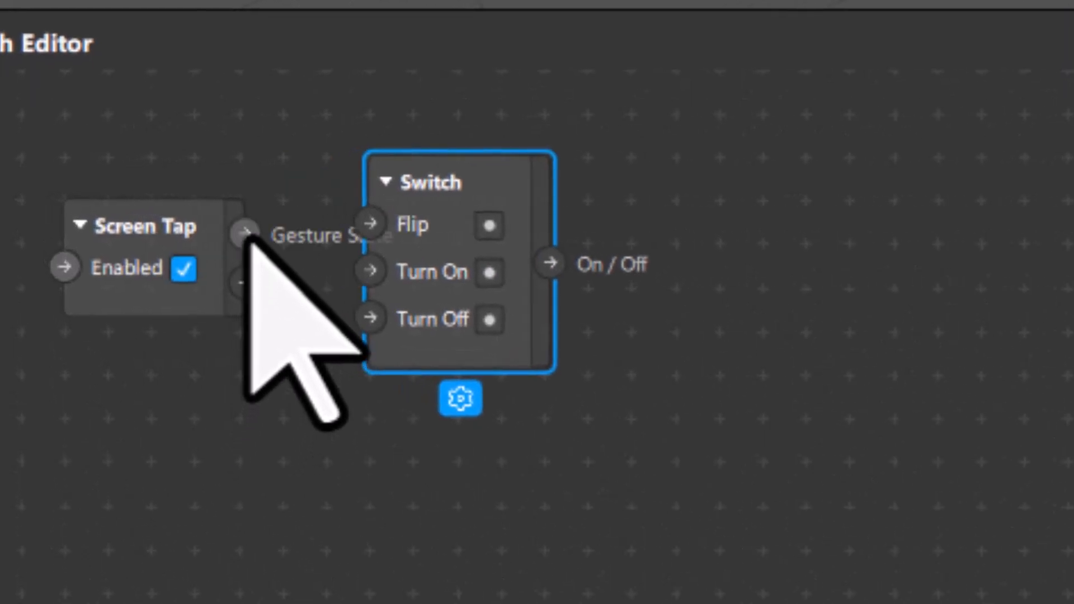
# - Move the Screen Tap patch away from the Switch and connect its Gesture State output to the Switch's Flip input
pyautogui.moveTo(246, 235); pyautogui.dragTo(368, 271)
pyautogui.moveTo(178, 221); pyautogui.dragTo(110, 220)
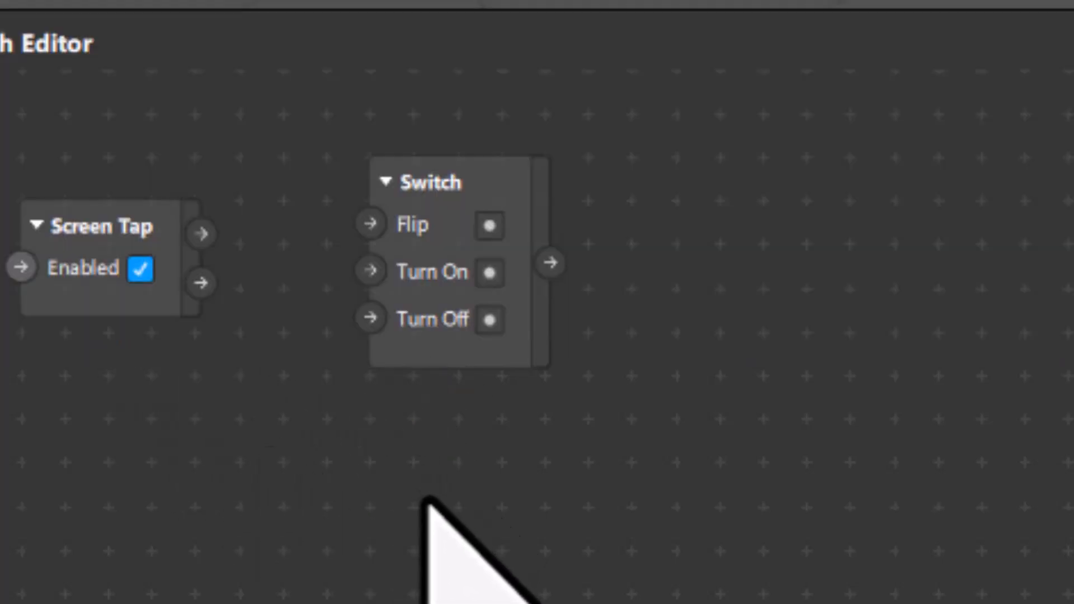
pyautogui.moveTo(201, 233); pyautogui.dragTo(369, 224)
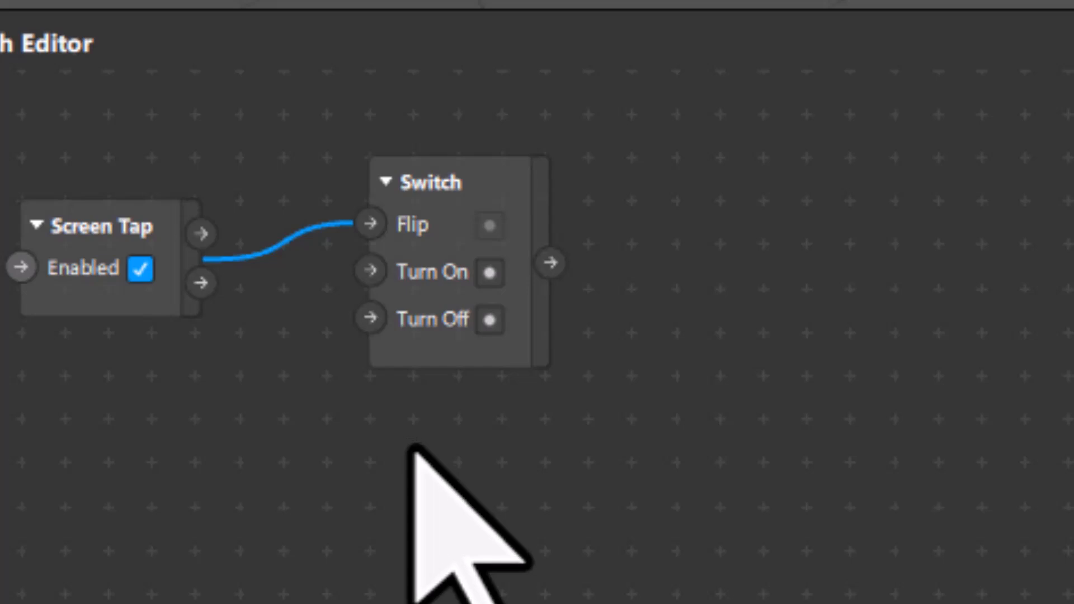
# - Adjust the positions of the connected Screen Tap and Switch patches so they sit neatly spaced side by side
pyautogui.moveTo(127, 213); pyautogui.dragTo(107, 227)
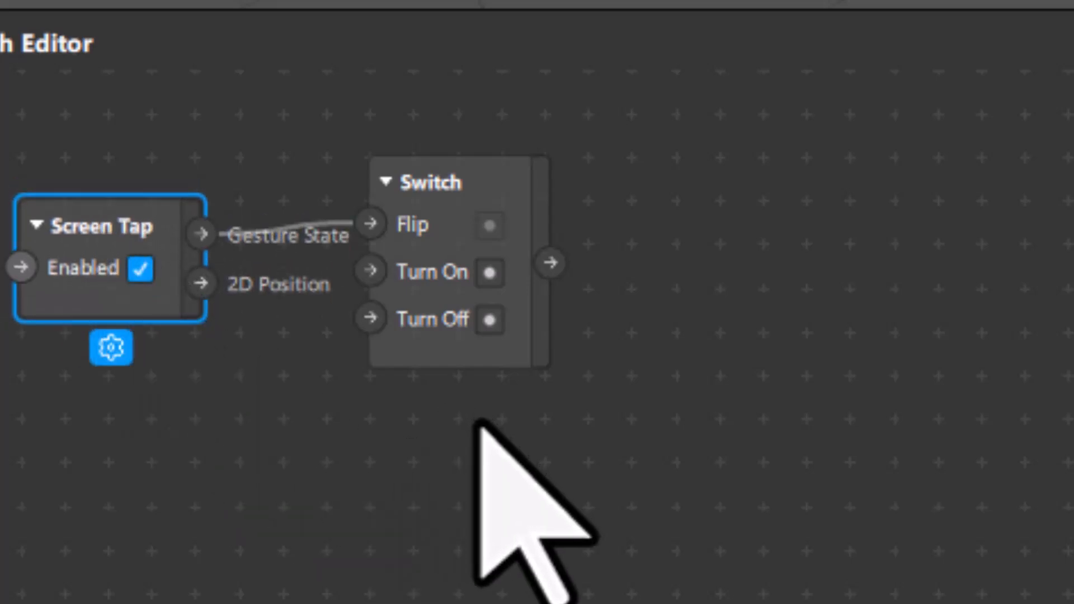
pyautogui.click(478, 481)
pyautogui.moveTo(126, 210); pyautogui.dragTo(20, 184)
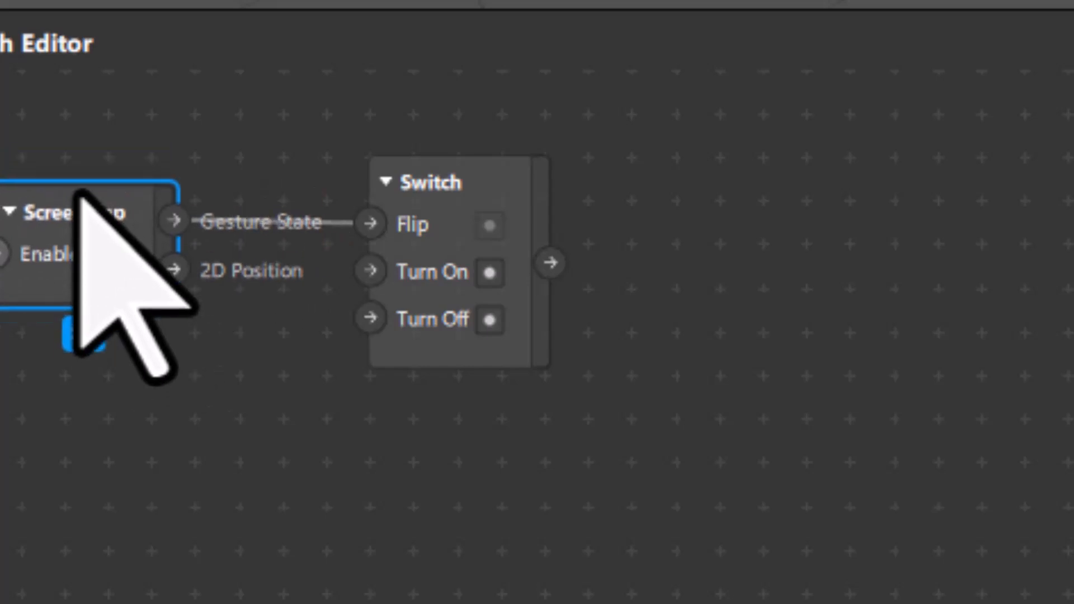
pyautogui.moveTo(501, 178); pyautogui.dragTo(541, 175)
pyautogui.click(70, 208)
pyautogui.moveTo(70, 209)
pyautogui.mouseDown()
pyautogui.moveTo(119, 178)
pyautogui.moveTo(96, 180)
pyautogui.moveTo(88, 198)
pyautogui.mouseUp()
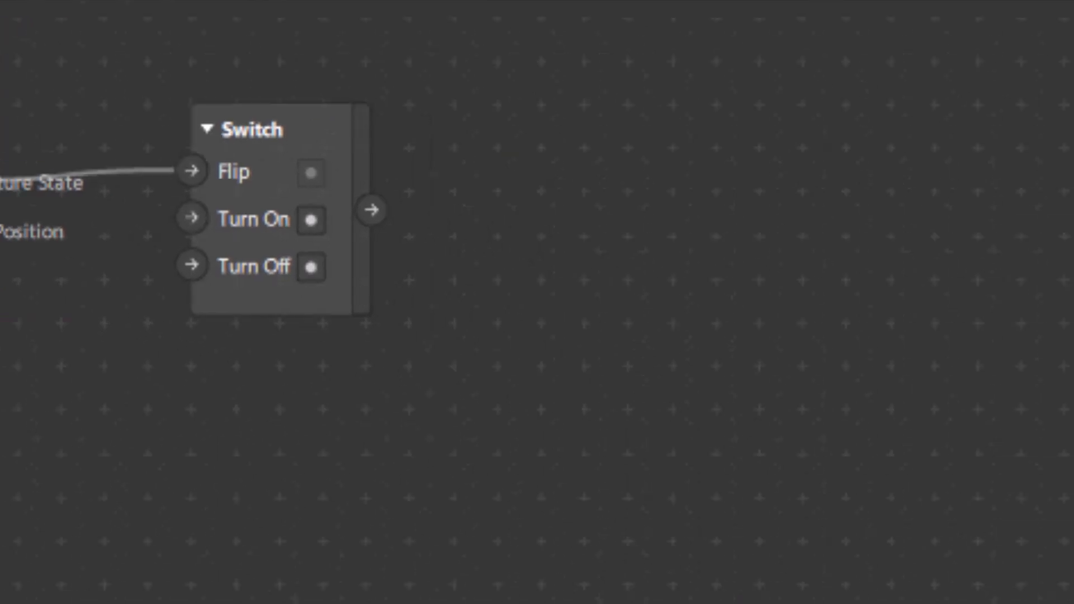
# - Add a Value patch beside the Switch and connect the Switch's On / Off output to its input
pyautogui.click(905, 528)
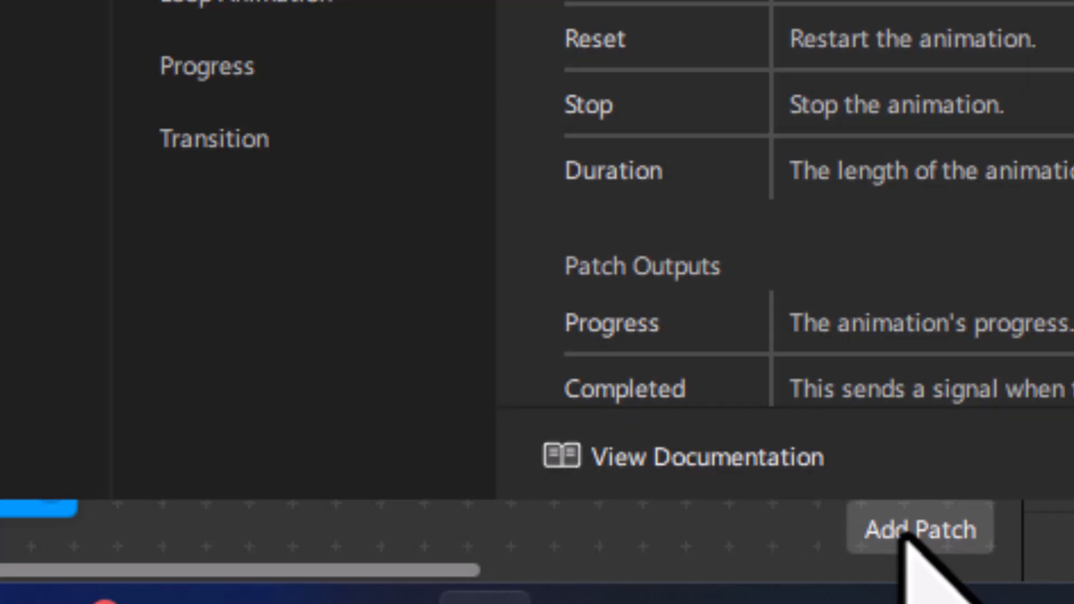
pyautogui.write('value')
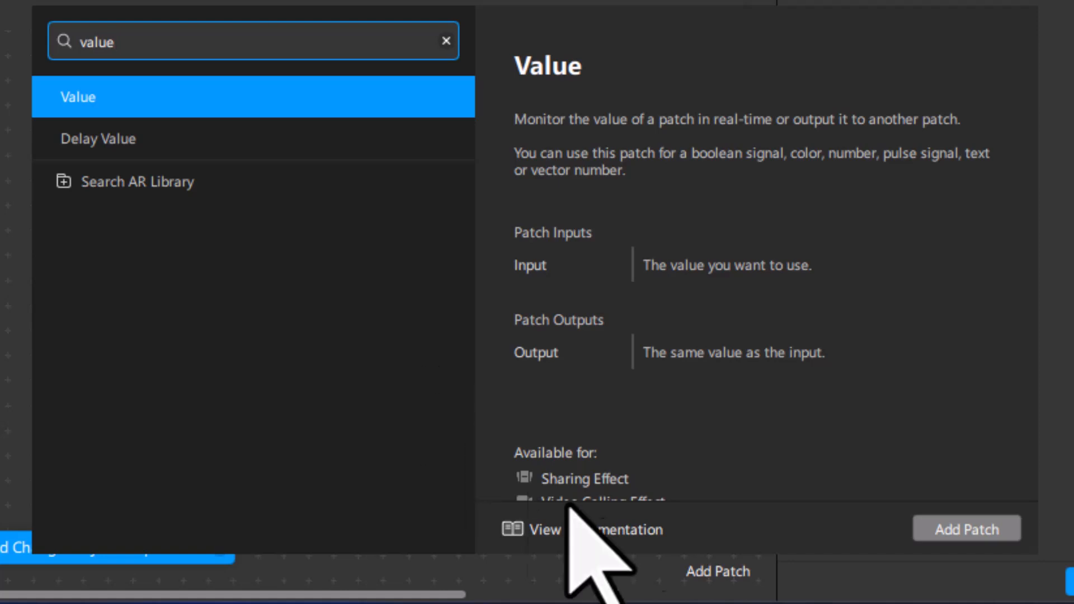
pyautogui.click(933, 529)
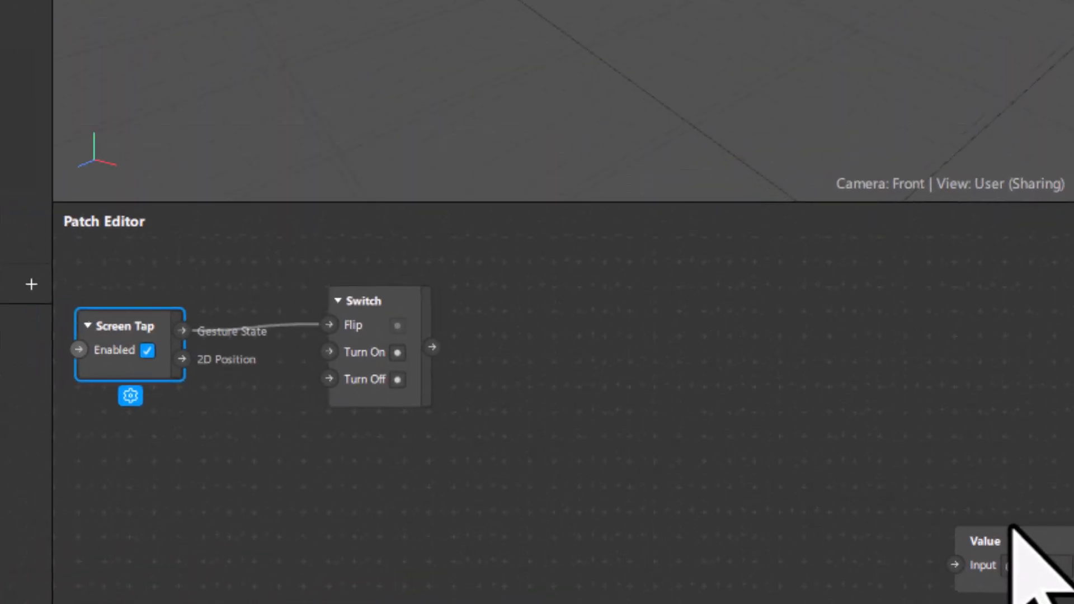
pyautogui.moveTo(282, 393); pyautogui.dragTo(47, 385)
pyautogui.moveTo(784, 527); pyautogui.dragTo(567, 311)
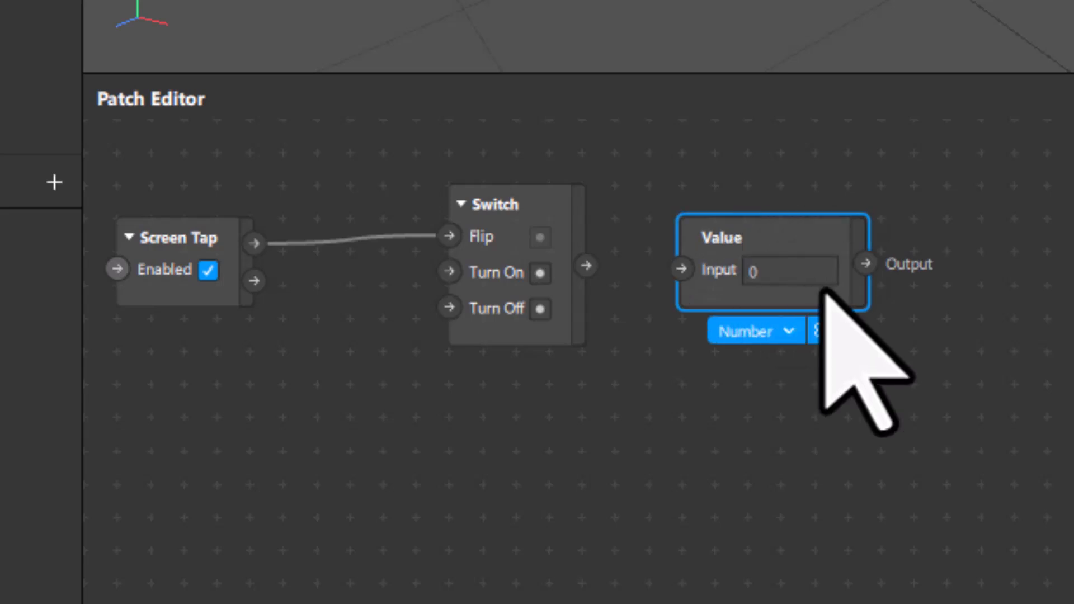
pyautogui.moveTo(586, 267); pyautogui.dragTo(681, 270)
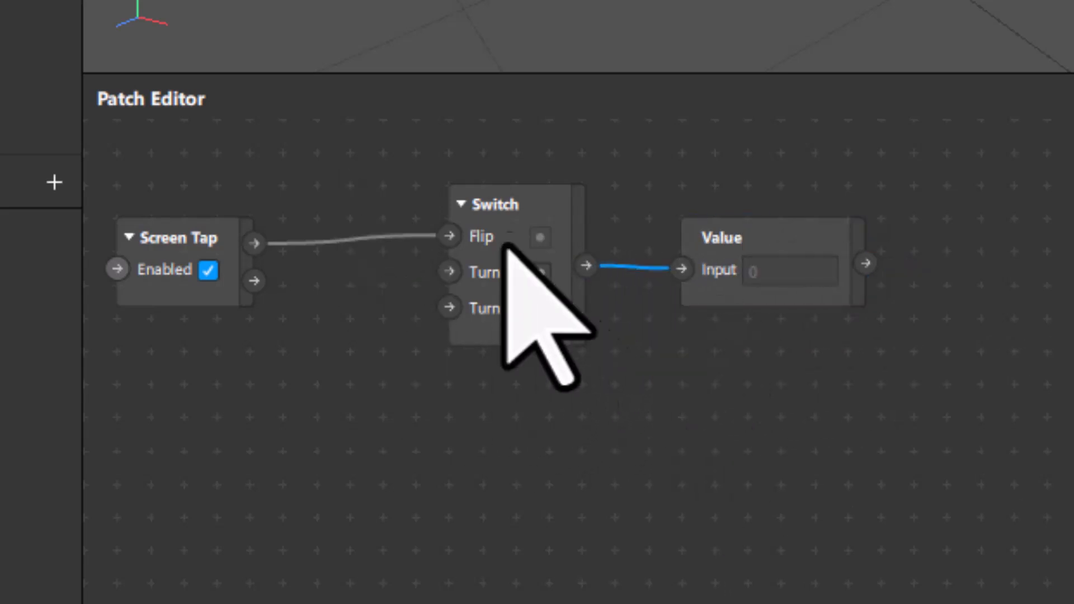
pyautogui.click(780, 238)
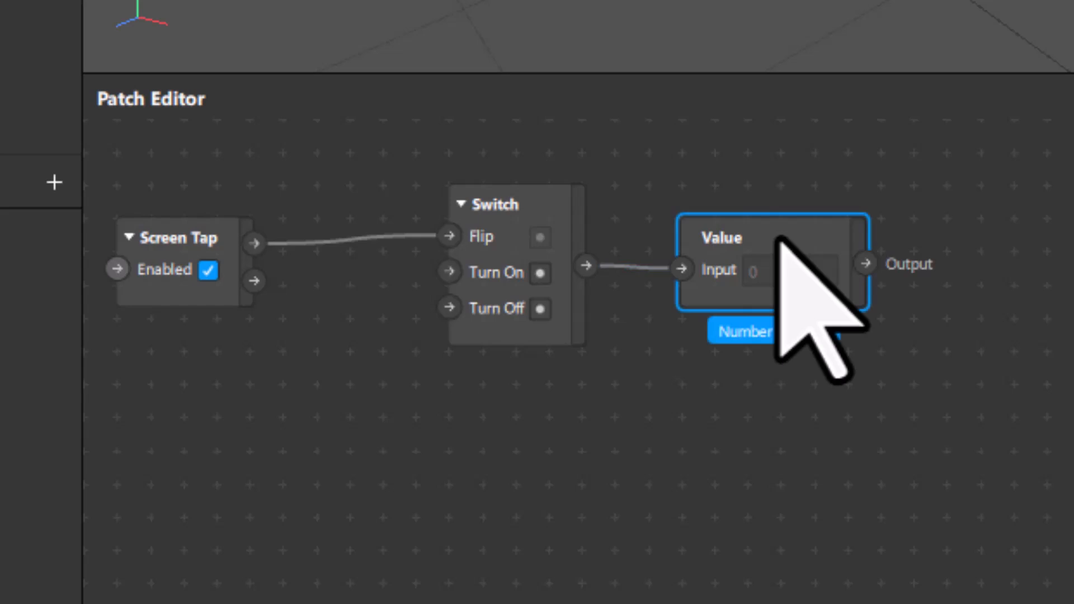
pyautogui.click(514, 198)
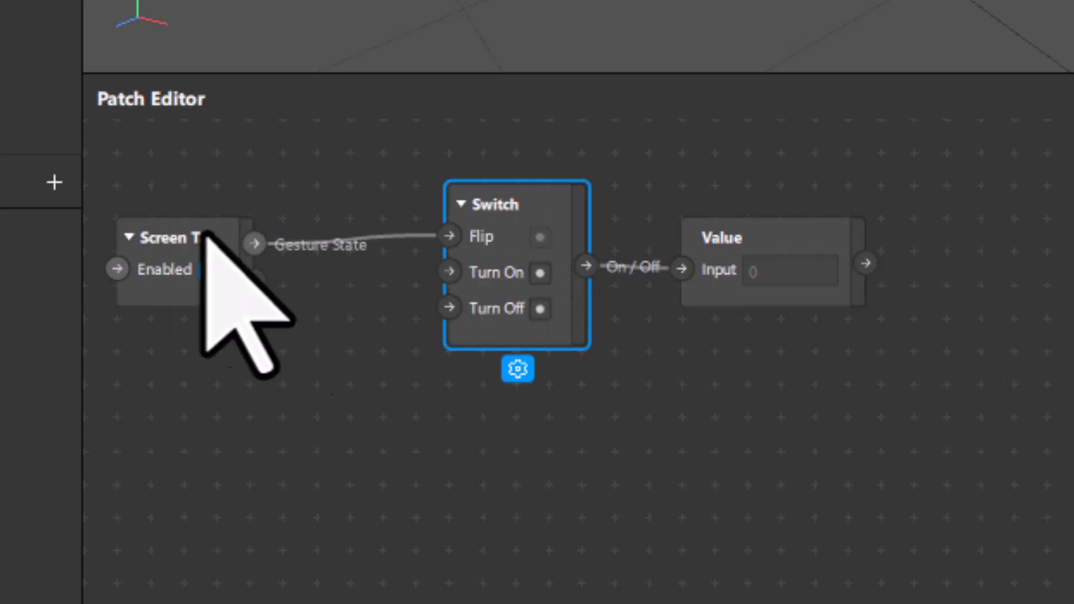
pyautogui.click(171, 231)
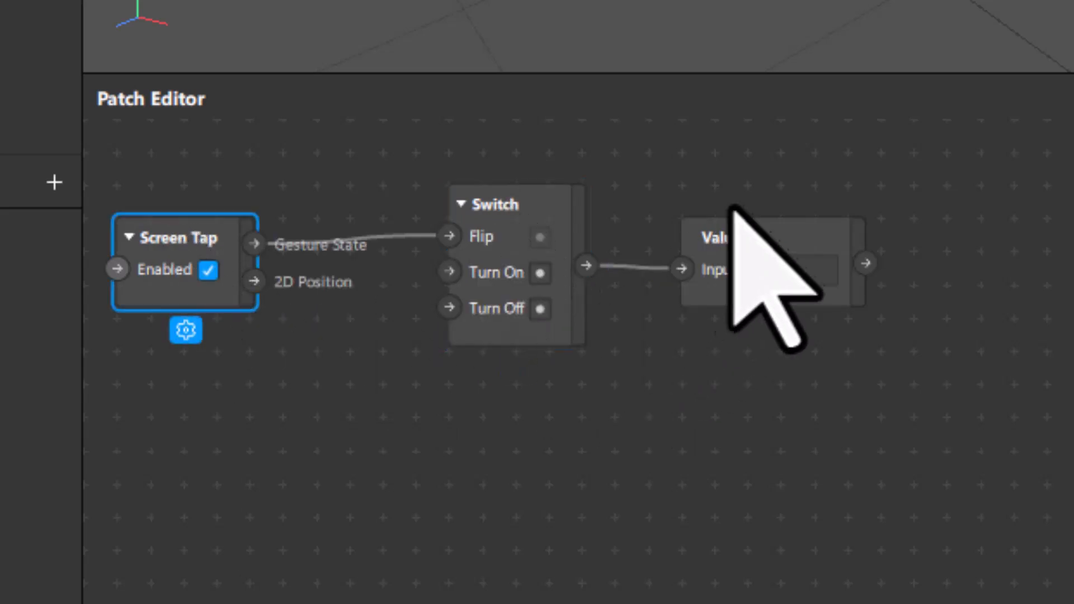
# - Change the Value patch's data type from Number to Boolean
pyautogui.click(745, 252)
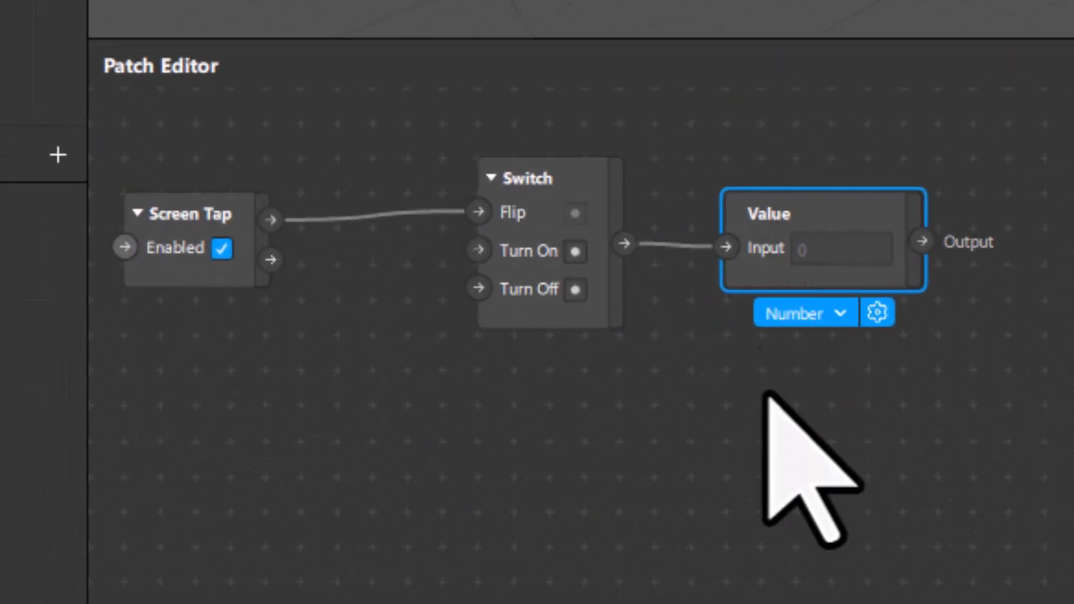
pyautogui.click(840, 315)
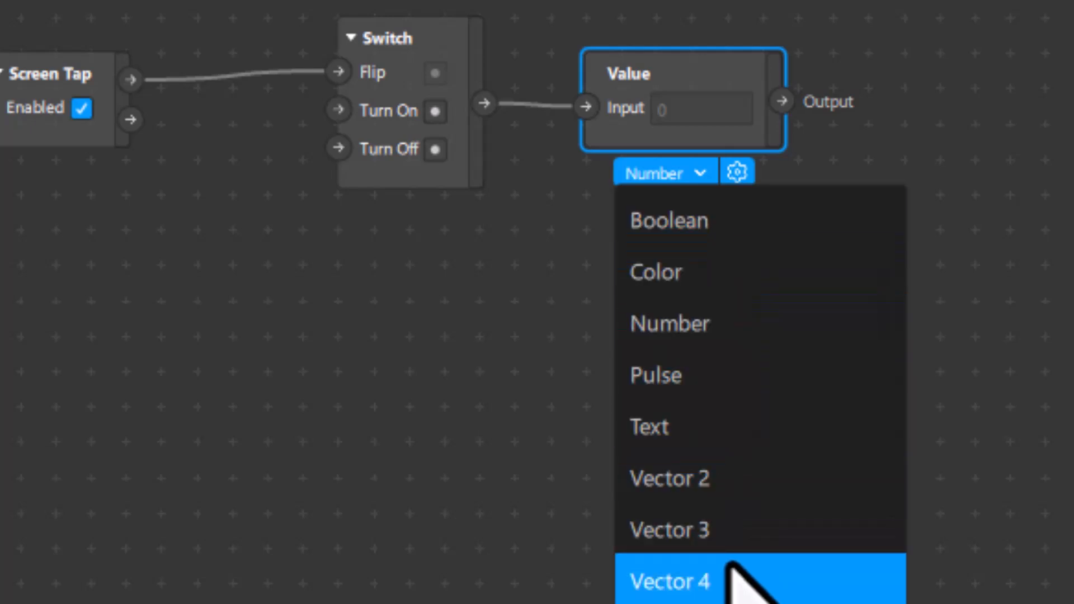
pyautogui.click(720, 241)
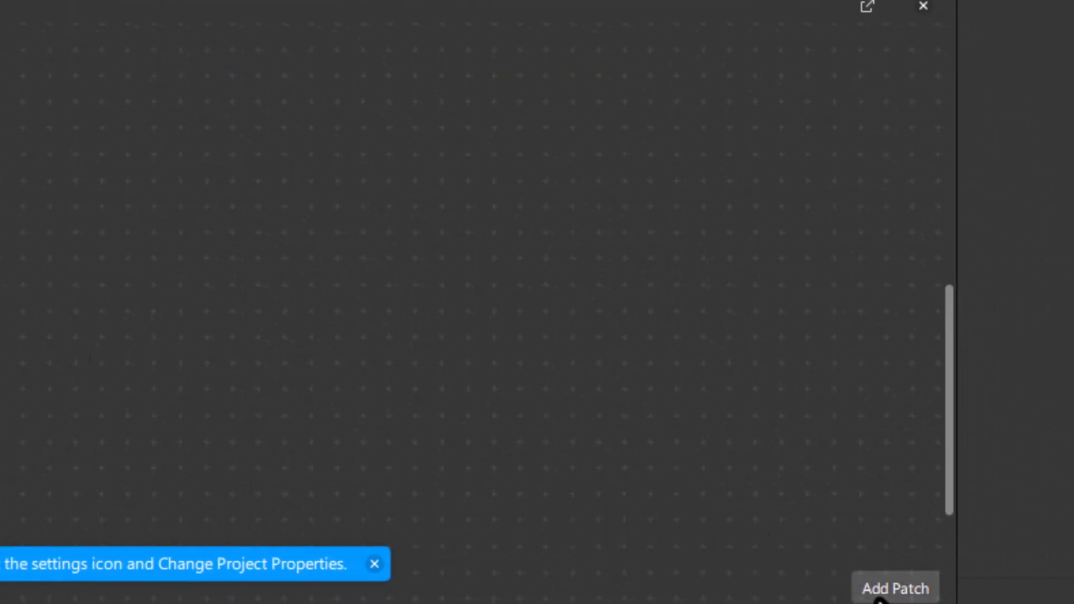
# - Add a Loop Animation patch beside the Value patch and connect the Value's output to its Enable input
pyautogui.click(895, 590)
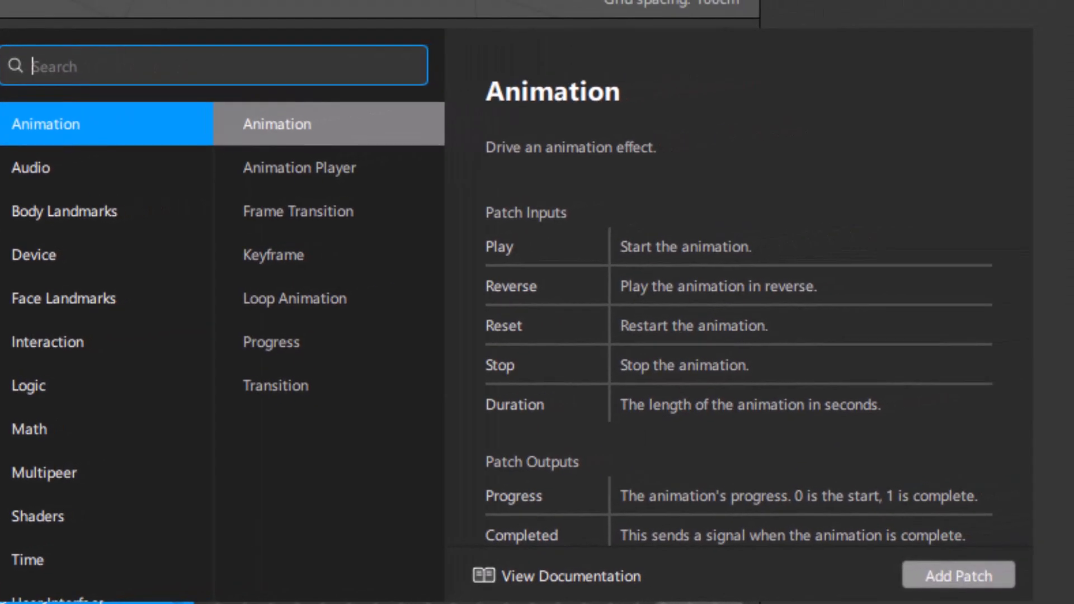
pyautogui.write('loop')
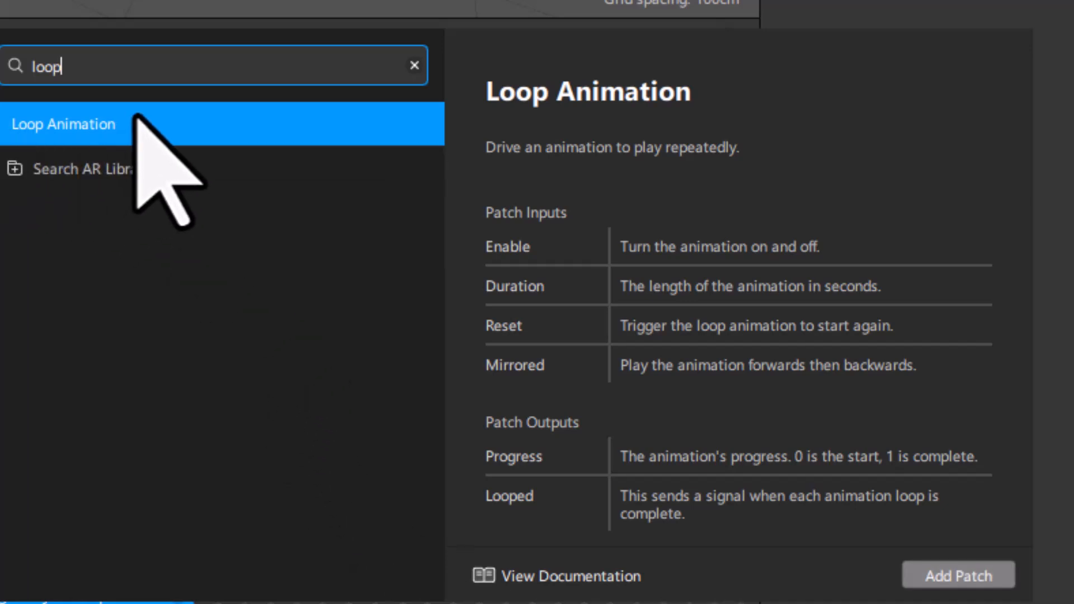
pyautogui.click(933, 576)
pyautogui.moveTo(619, 350); pyautogui.dragTo(385, 56)
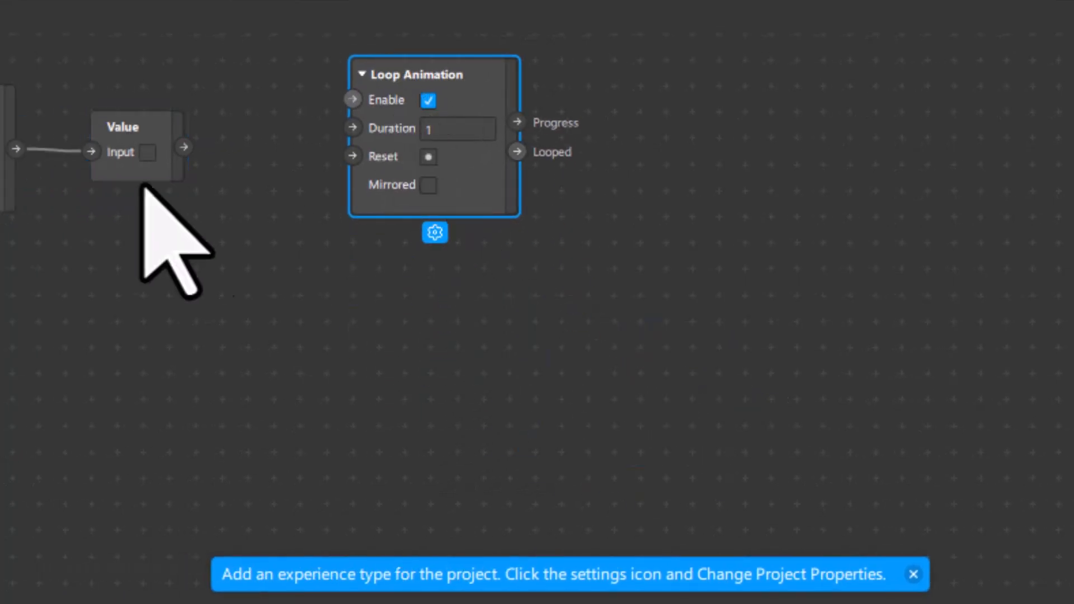
pyautogui.moveTo(187, 152); pyautogui.dragTo(353, 97)
pyautogui.moveTo(456, 87)
pyautogui.mouseDown()
pyautogui.moveTo(474, 92)
pyautogui.moveTo(440, 86)
pyautogui.mouseUp()
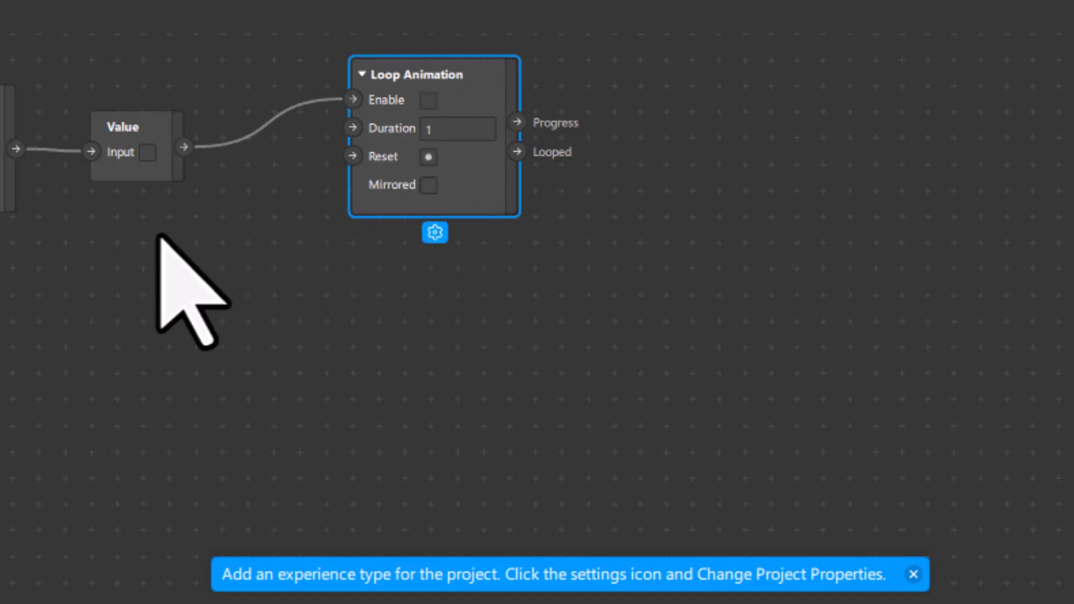
# - Rename the Value patch as Play and move it up slightly between the Switch and Loop Animation patches
pyautogui.click(134, 143)
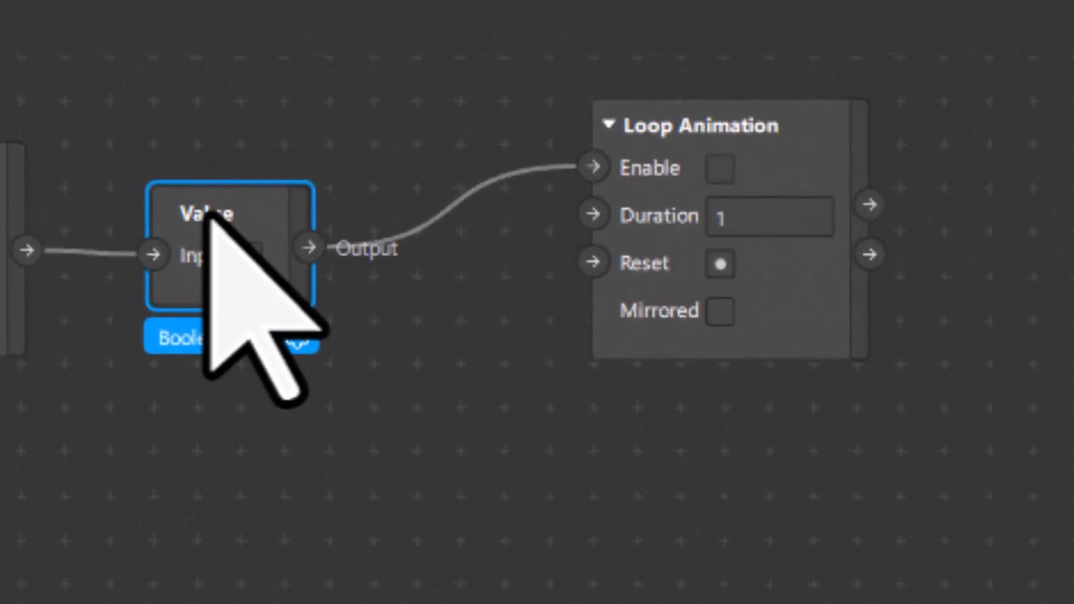
pyautogui.doubleClick(209, 214)
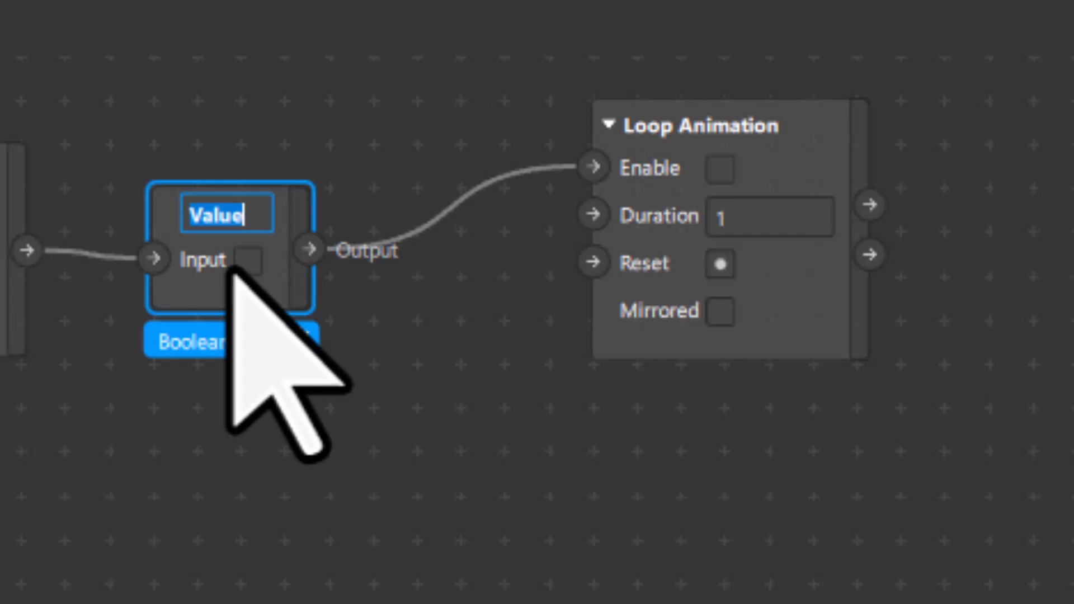
pyautogui.write('Play')
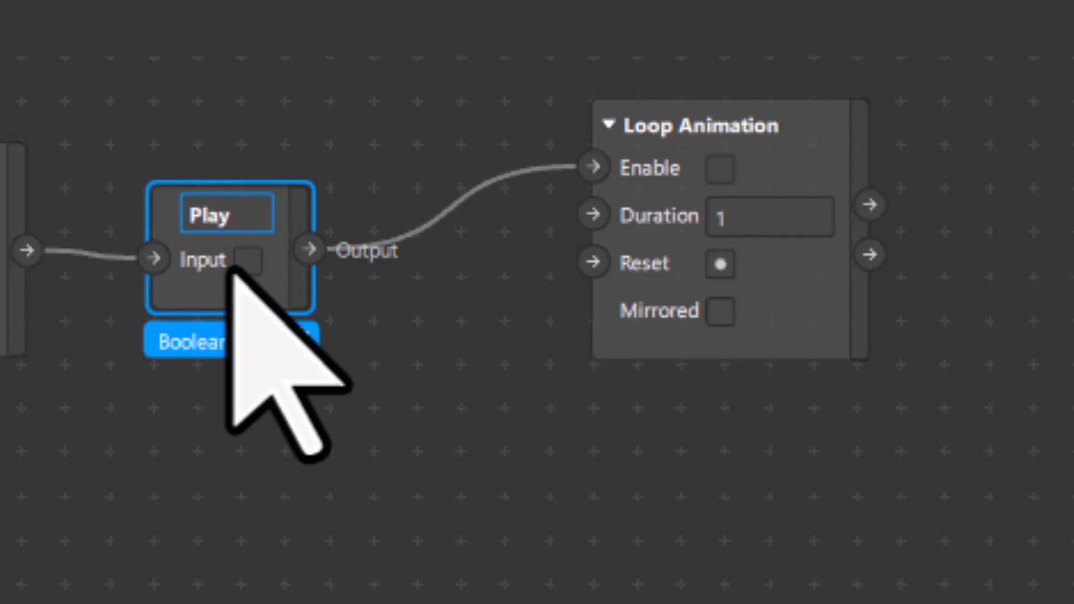
pyautogui.press('Return')
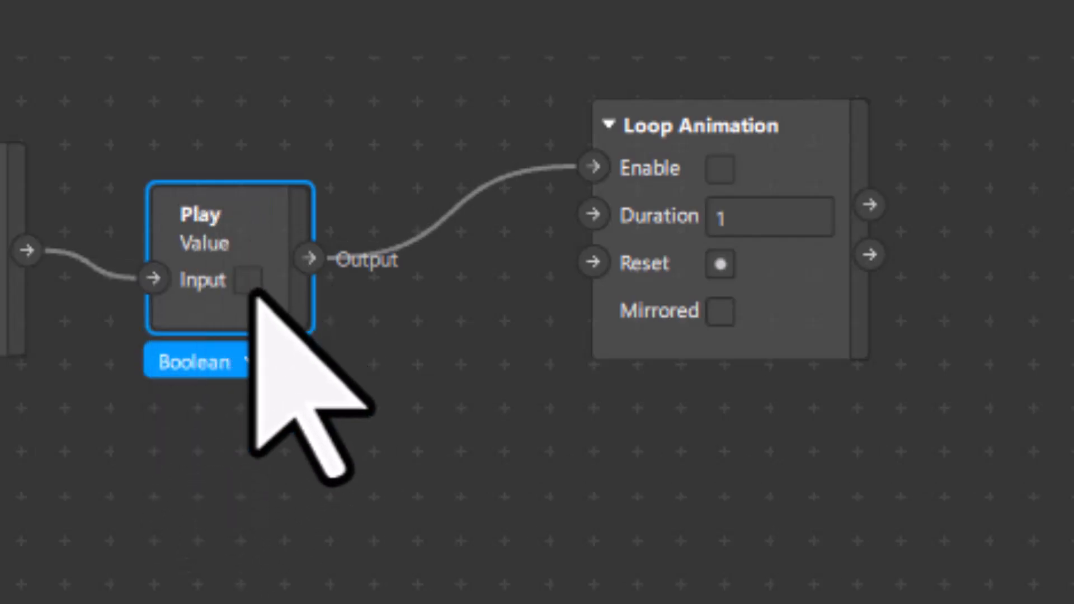
pyautogui.moveTo(254, 192); pyautogui.dragTo(277, 165)
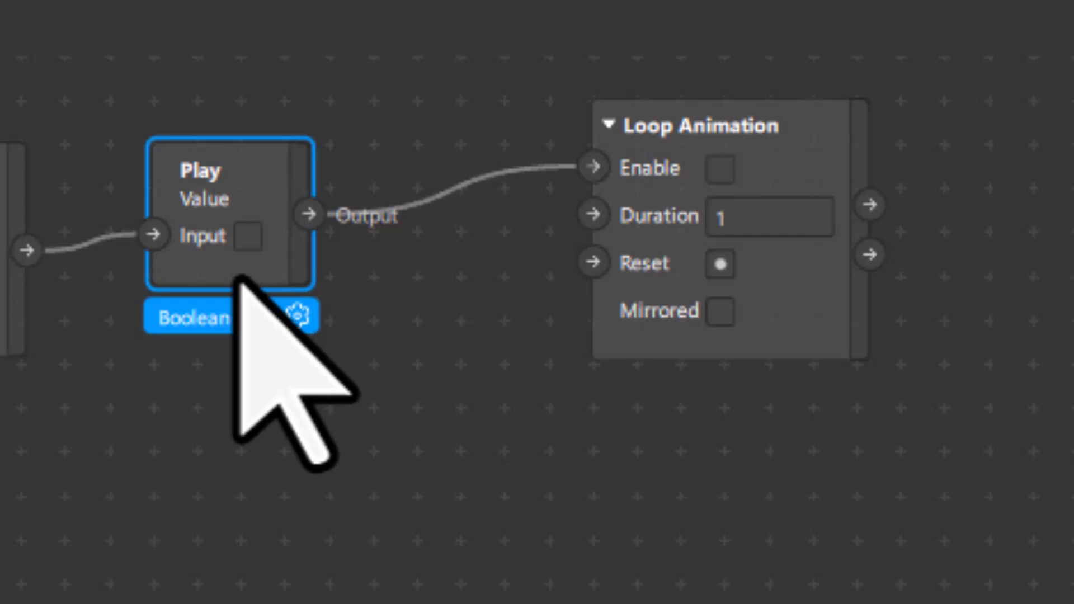
pyautogui.click(736, 122)
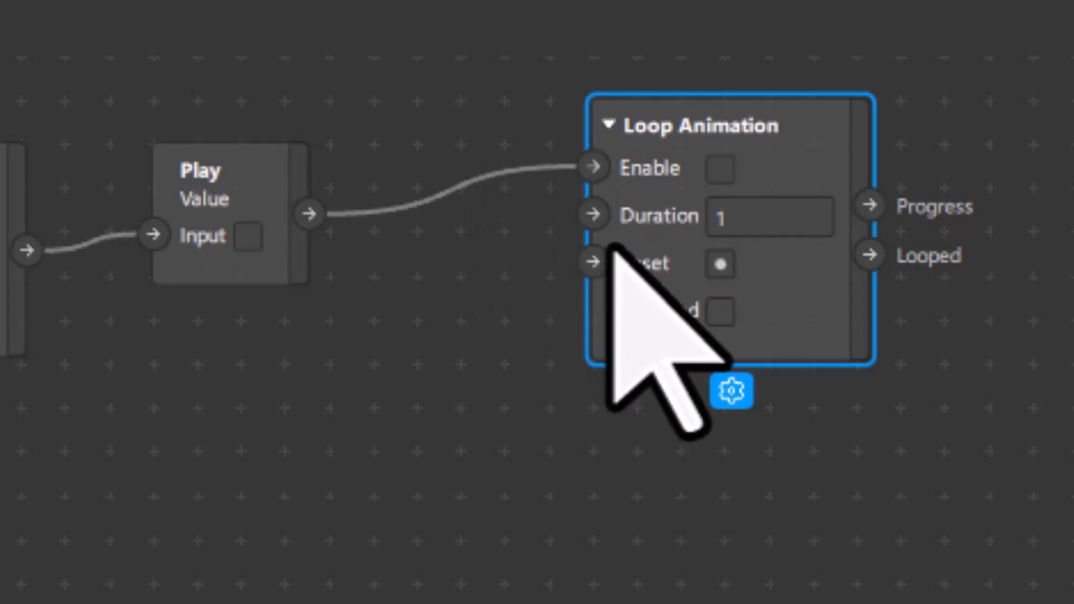
pyautogui.moveTo(714, 125); pyautogui.dragTo(658, 118)
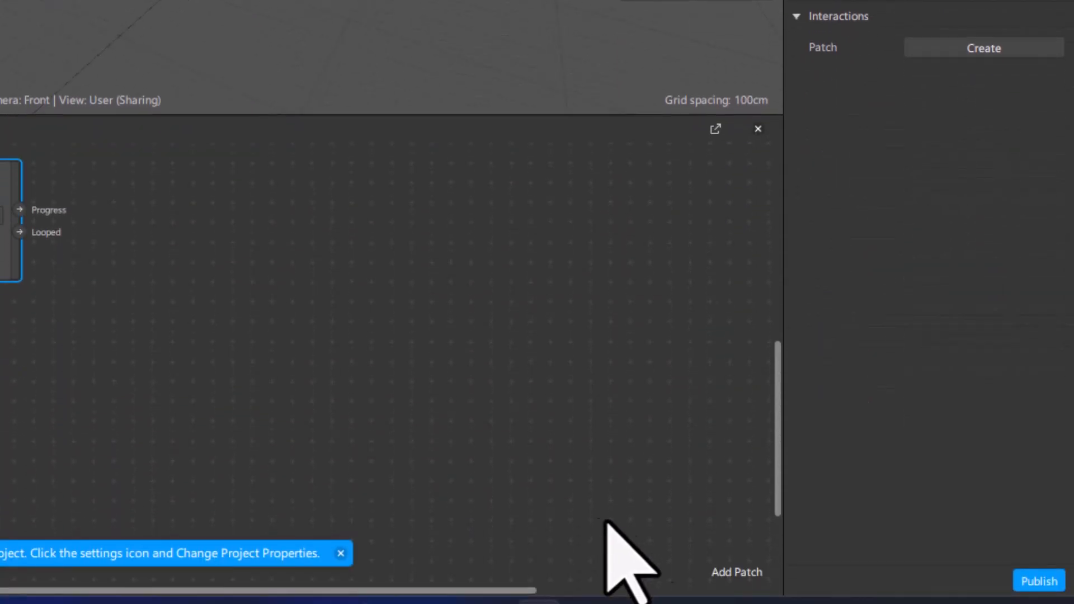
# - Add a Transition patch and place it beside the Loop Animation patch
pyautogui.click(730, 571)
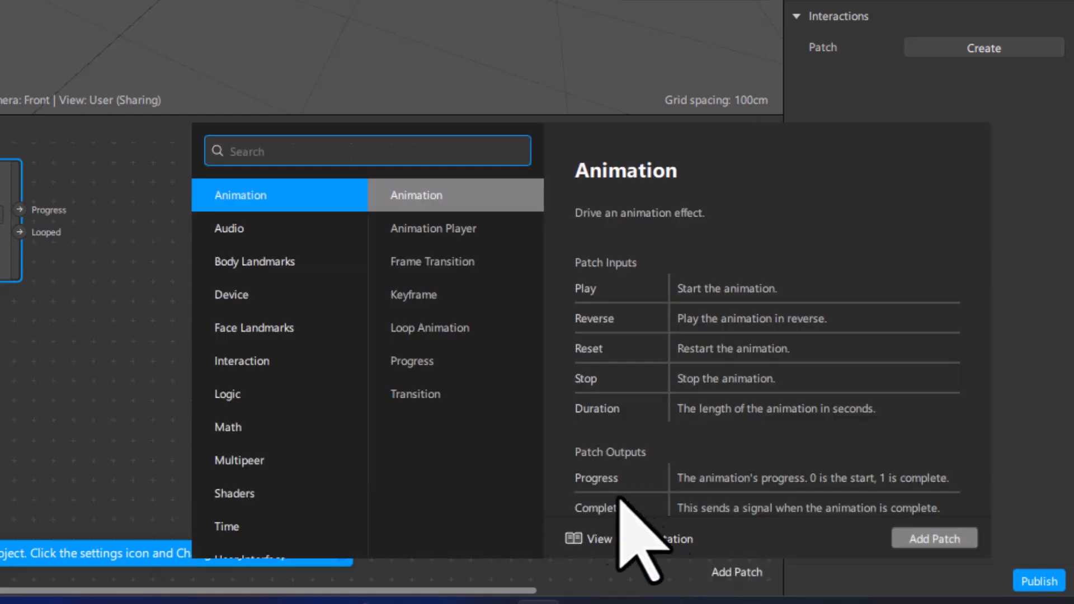
pyautogui.write('transit')
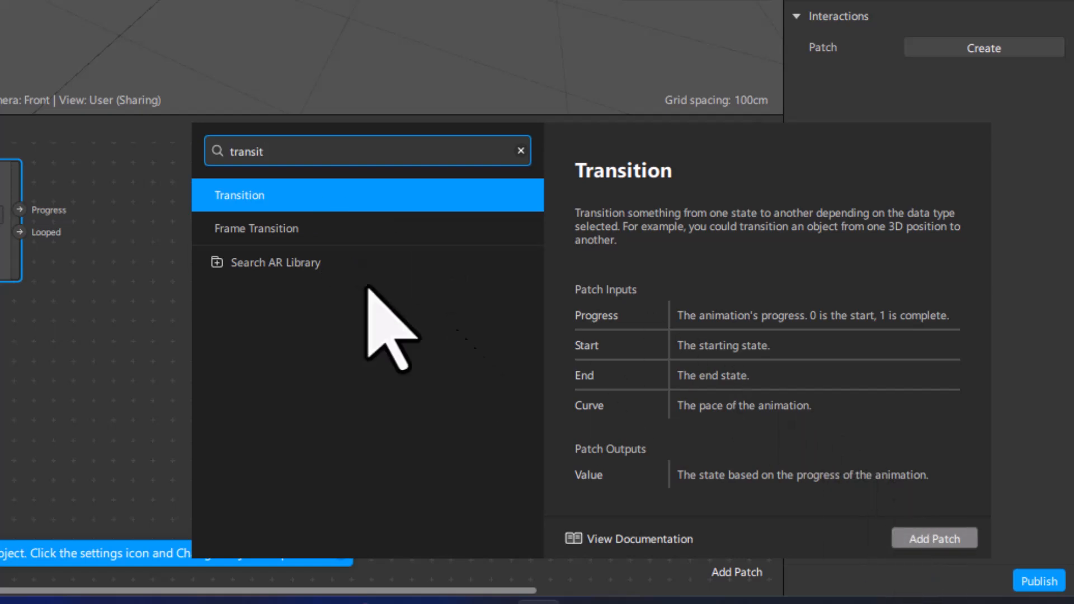
pyautogui.click(272, 190)
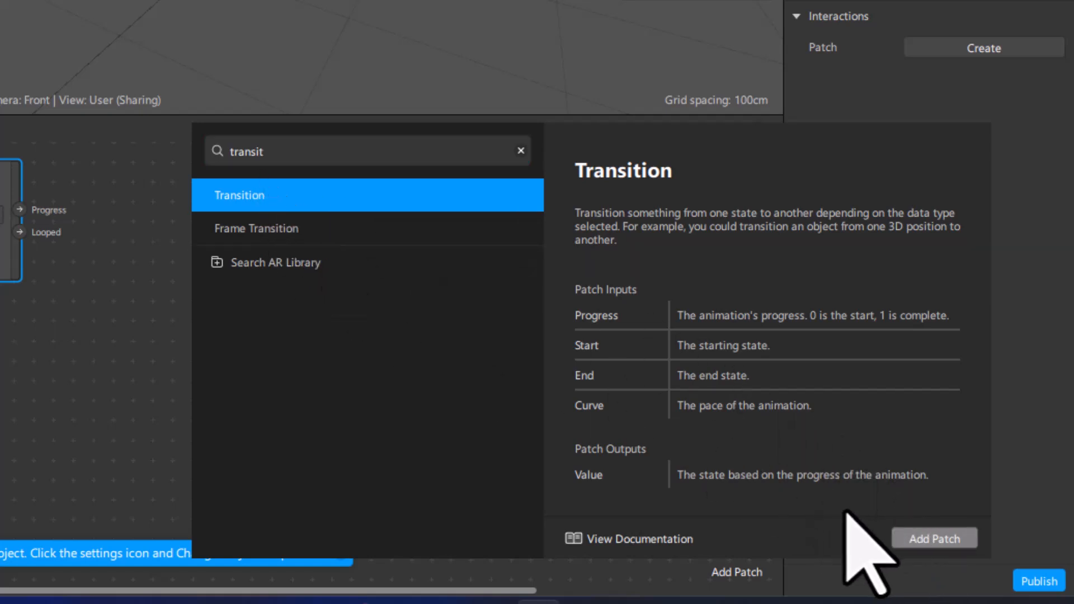
pyautogui.click(931, 538)
pyautogui.moveTo(149, 377); pyautogui.dragTo(192, 167)
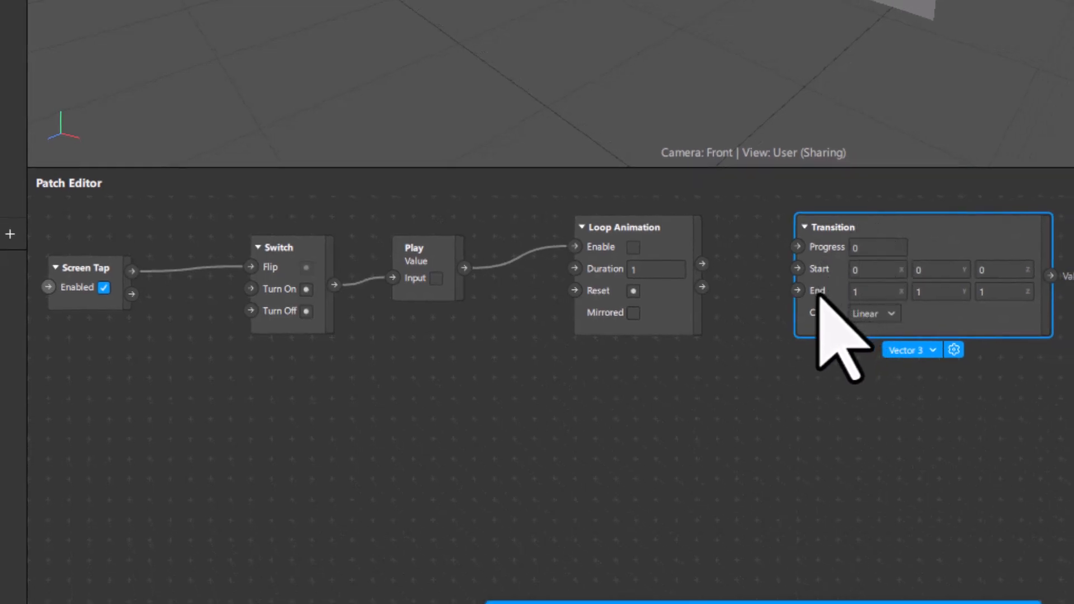
# - Connect the Loop Animation's Progress output to the Transition's Progress input
pyautogui.click(658, 230)
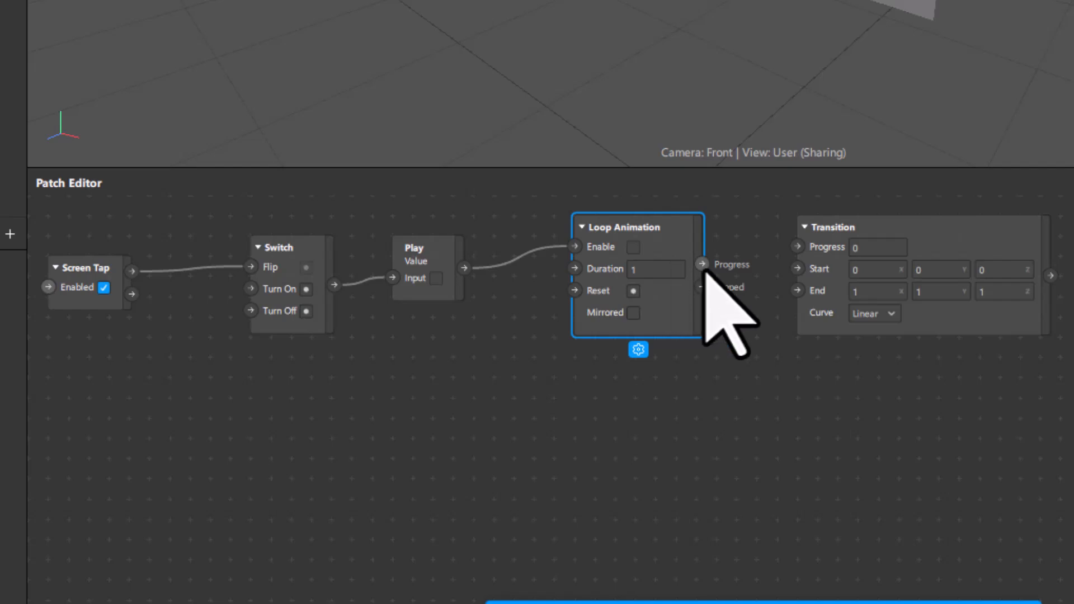
pyautogui.moveTo(703, 264); pyautogui.dragTo(796, 247)
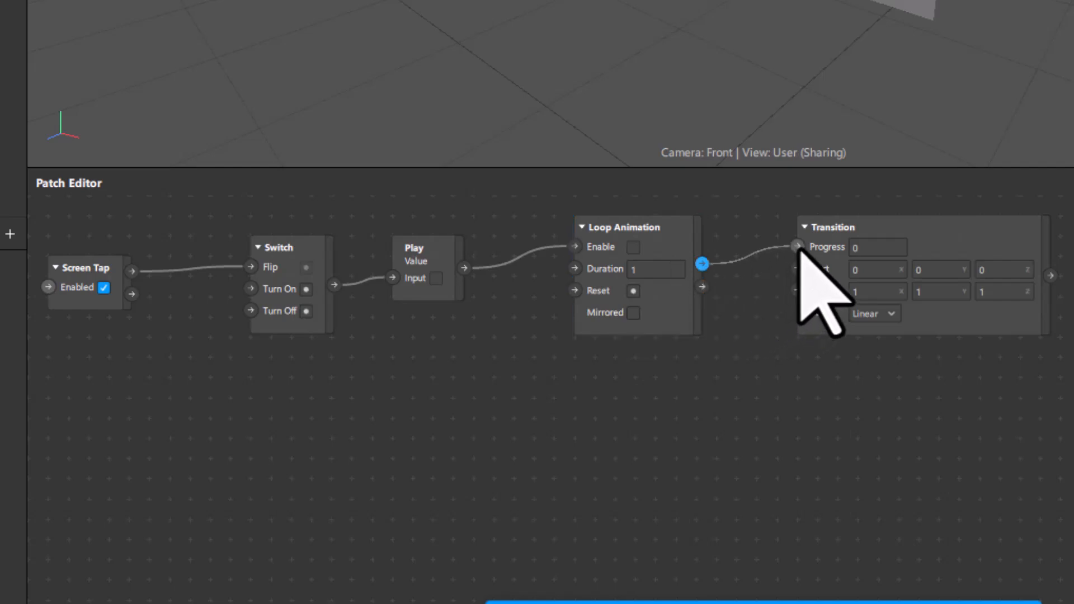
pyautogui.moveTo(635, 227)
pyautogui.mouseDown()
pyautogui.moveTo(619, 221)
pyautogui.moveTo(607, 240)
pyautogui.moveTo(625, 223)
pyautogui.mouseUp()
pyautogui.moveTo(916, 220)
pyautogui.mouseDown()
pyautogui.moveTo(931, 213)
pyautogui.moveTo(918, 220)
pyautogui.mouseUp()
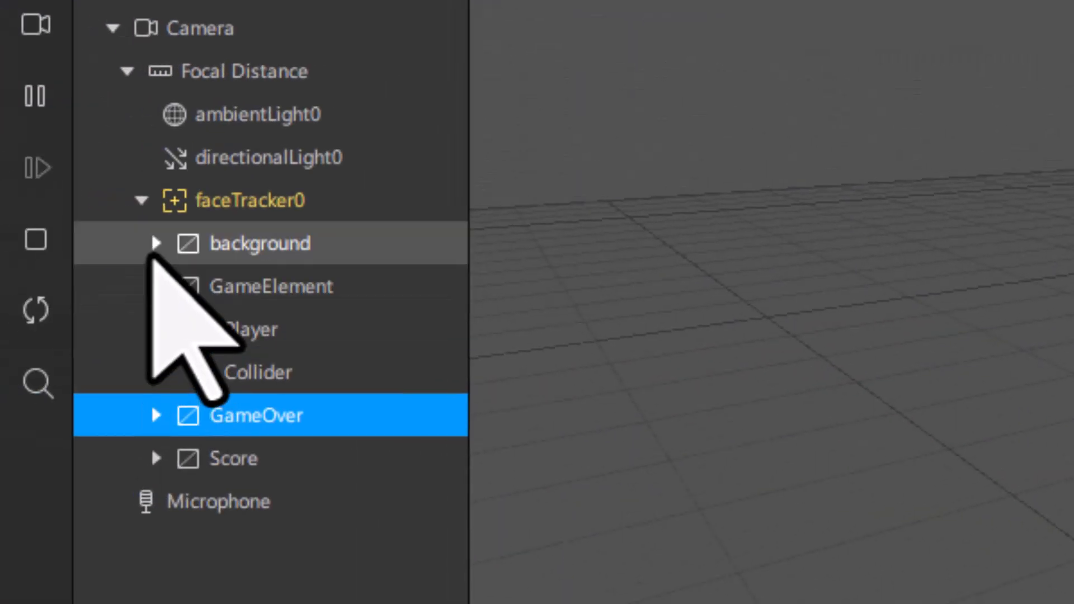
# - Copy the X position of the bg1 plane, 200, into the Transition's Start X value
pyautogui.click(156, 243)
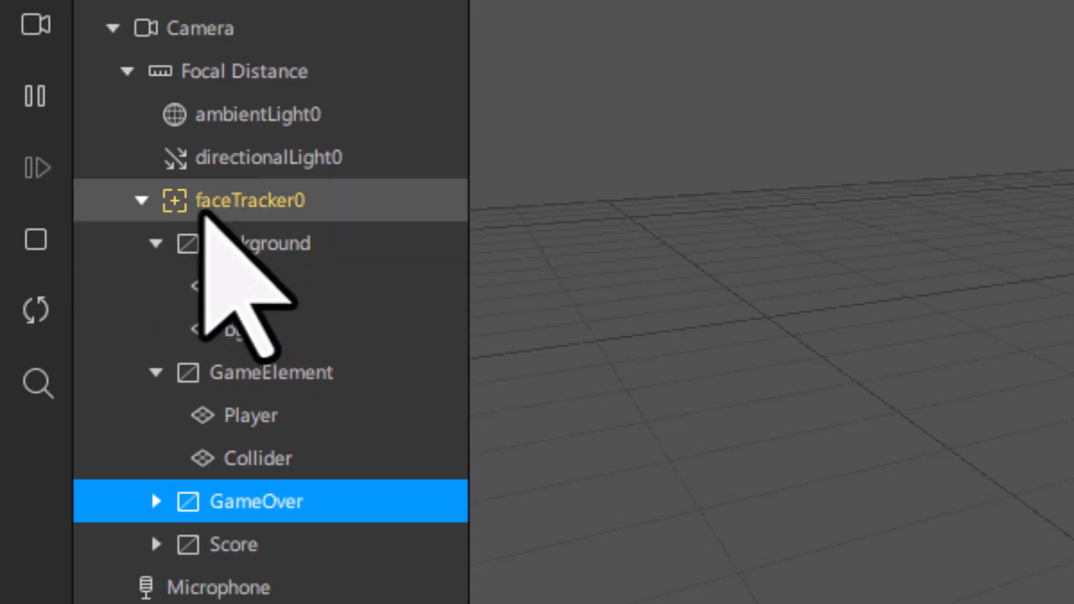
pyautogui.click(244, 291)
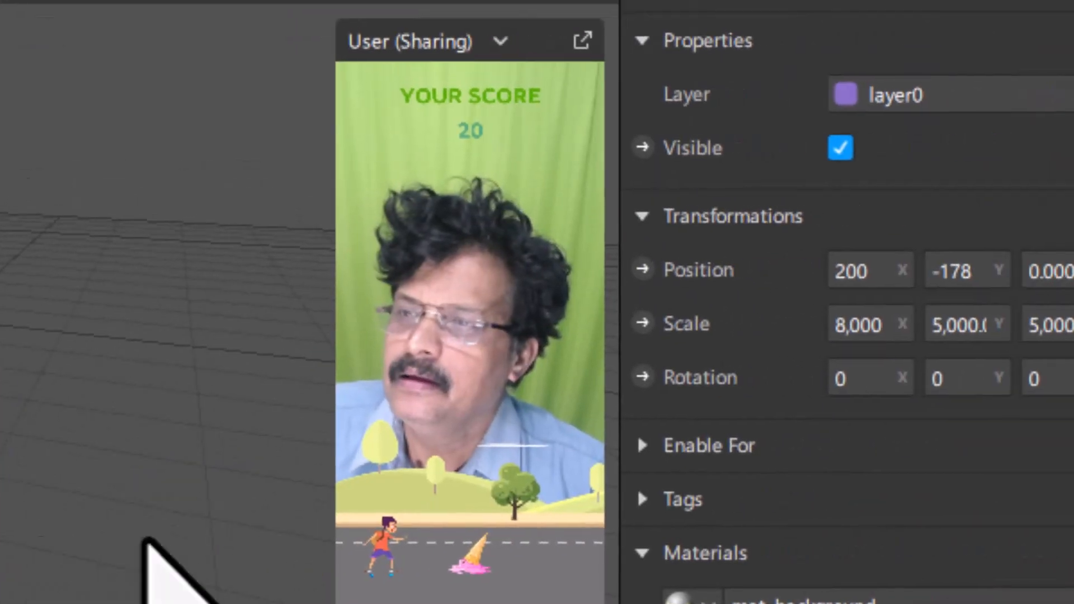
pyautogui.click(873, 274)
pyautogui.hotkey('ctrl', 'c')
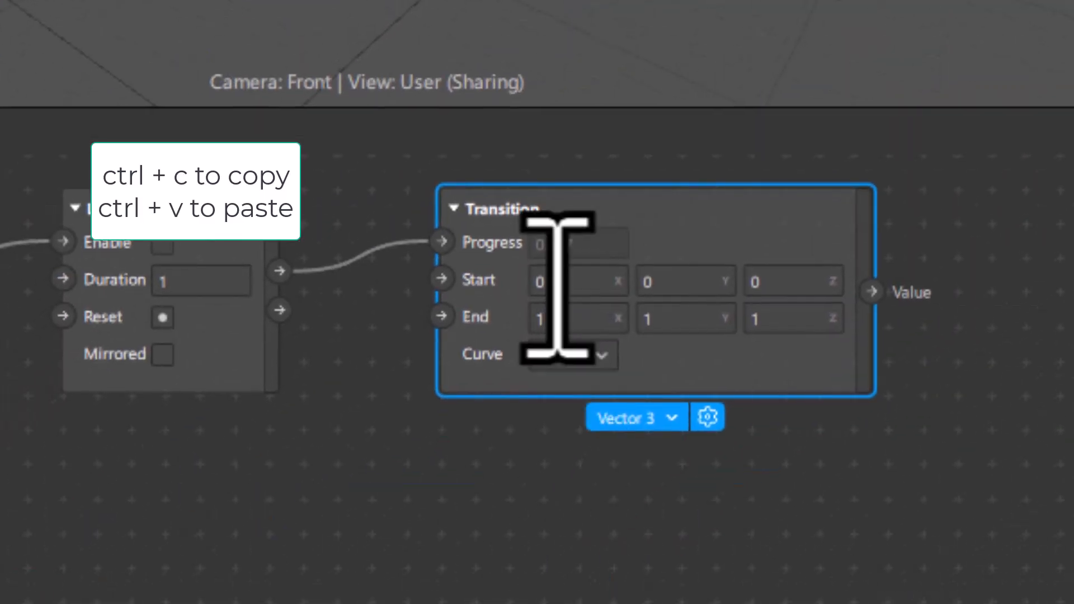
pyautogui.click(558, 286)
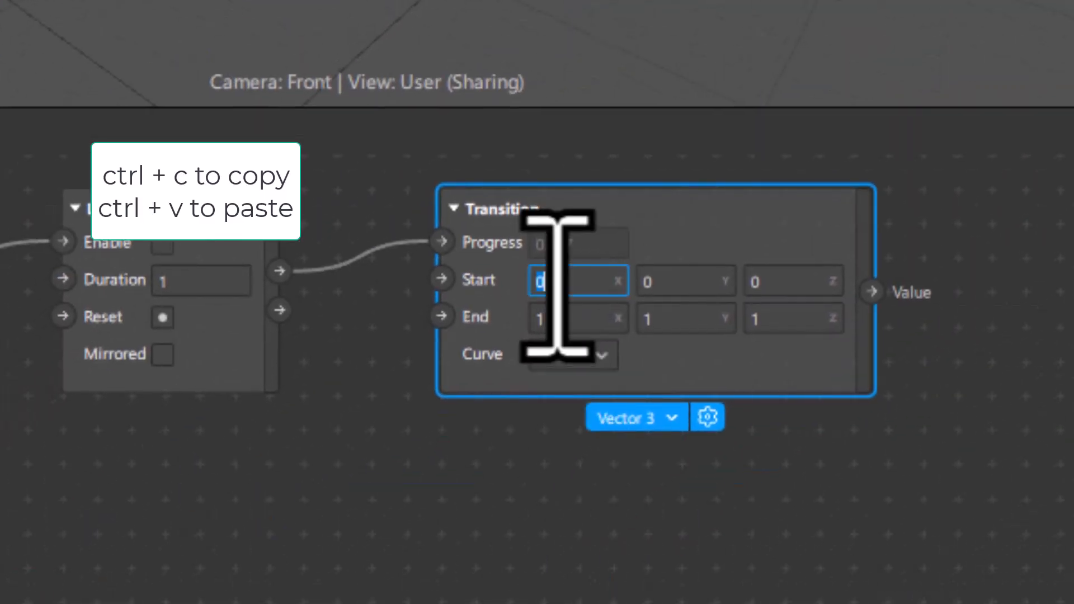
pyautogui.hotkey('ctrl', 'v')
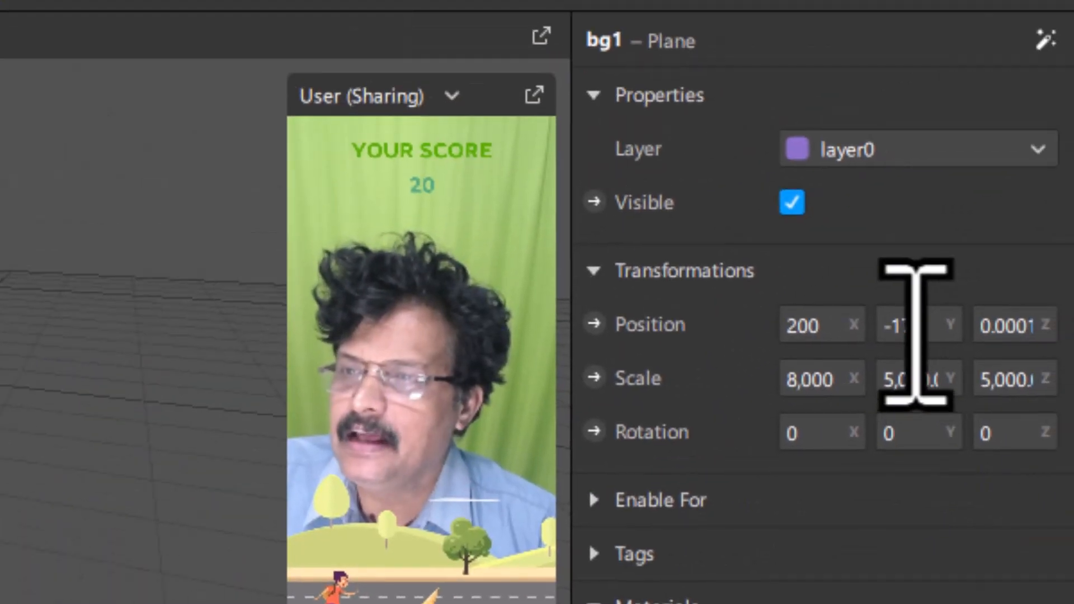
# - Carry bg1's Y and Z positions over to the Transition's Start, setting Y to -178 and Z to 0
pyautogui.click(916, 330)
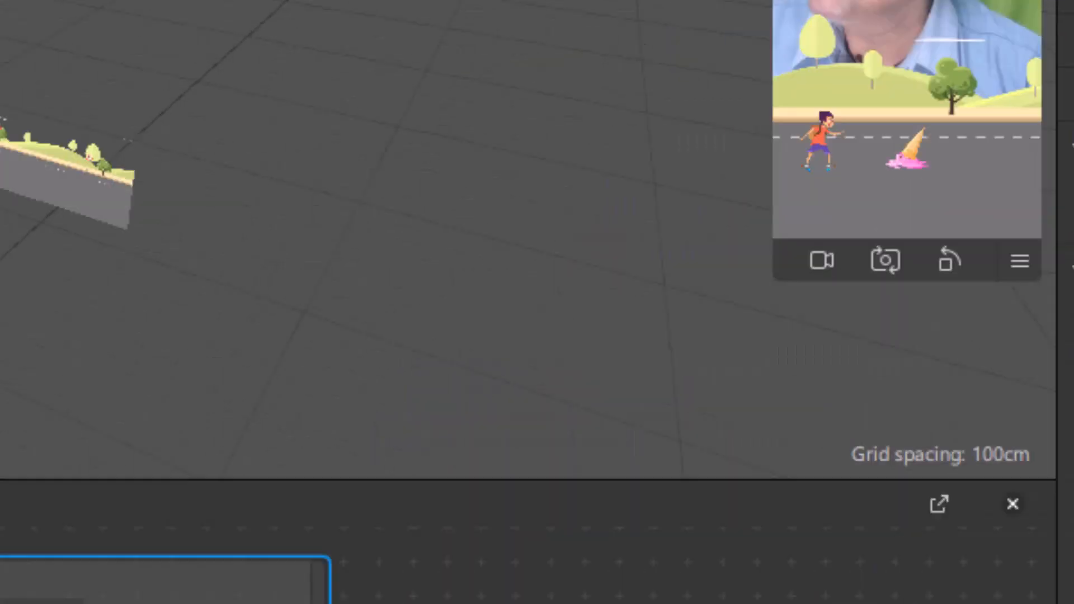
pyautogui.click(417, 384)
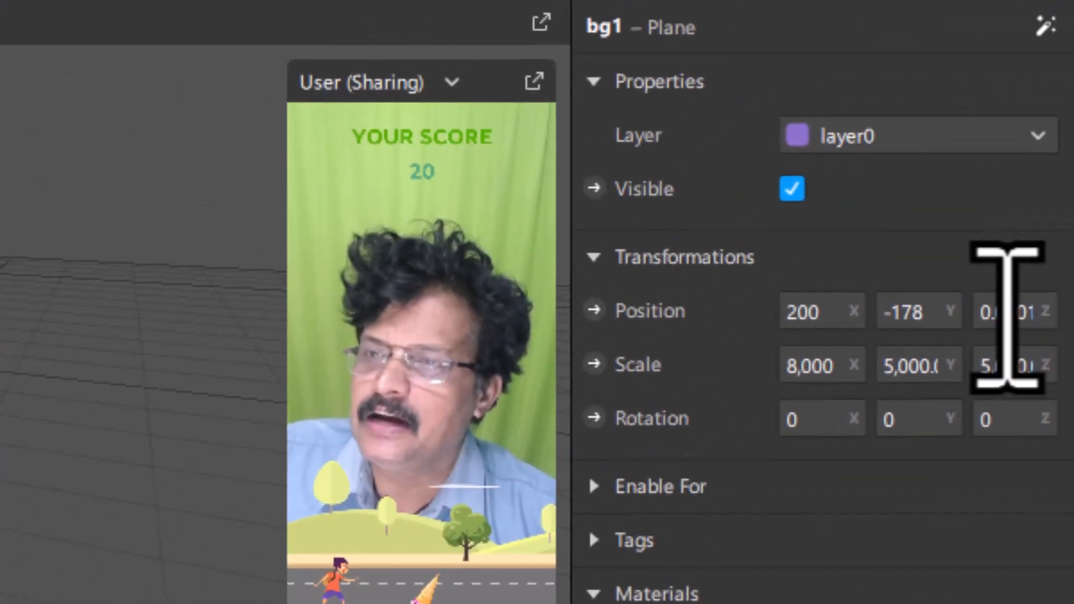
pyautogui.click(1007, 317)
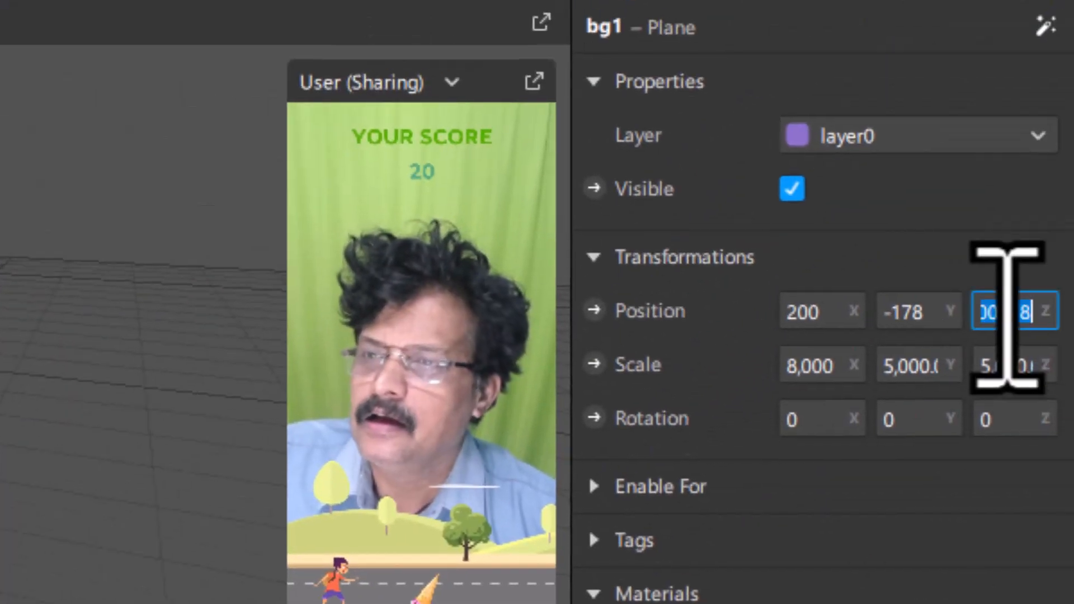
pyautogui.write('0')
pyautogui.press('Return')
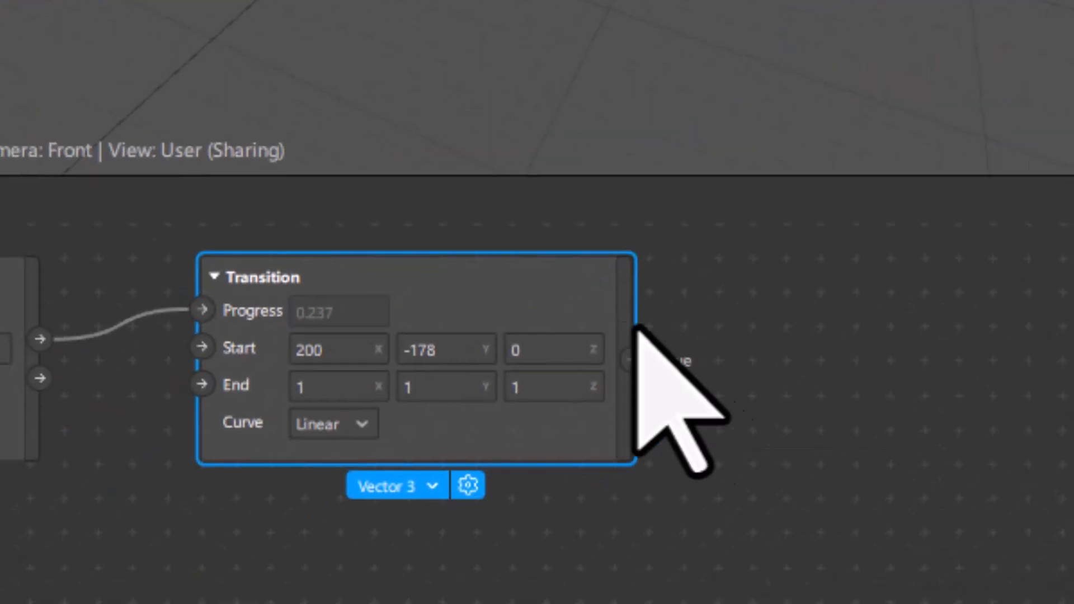
pyautogui.click(567, 352)
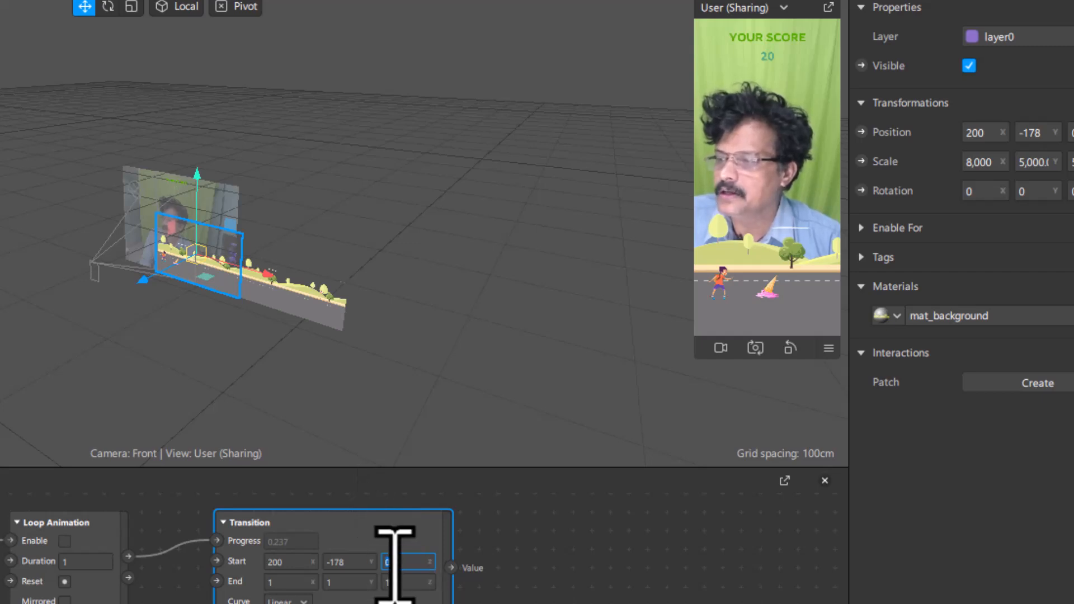
# - Copy the Transition's Start Z and Y values into its End values, setting Z to 0 and Y to -178
pyautogui.click(390, 562)
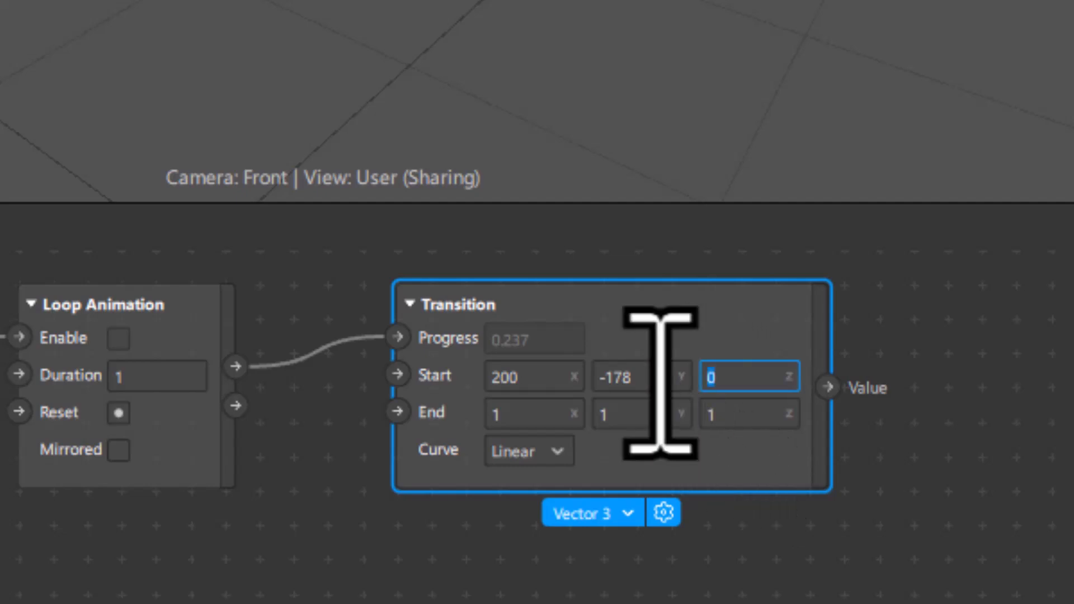
pyautogui.click(734, 417)
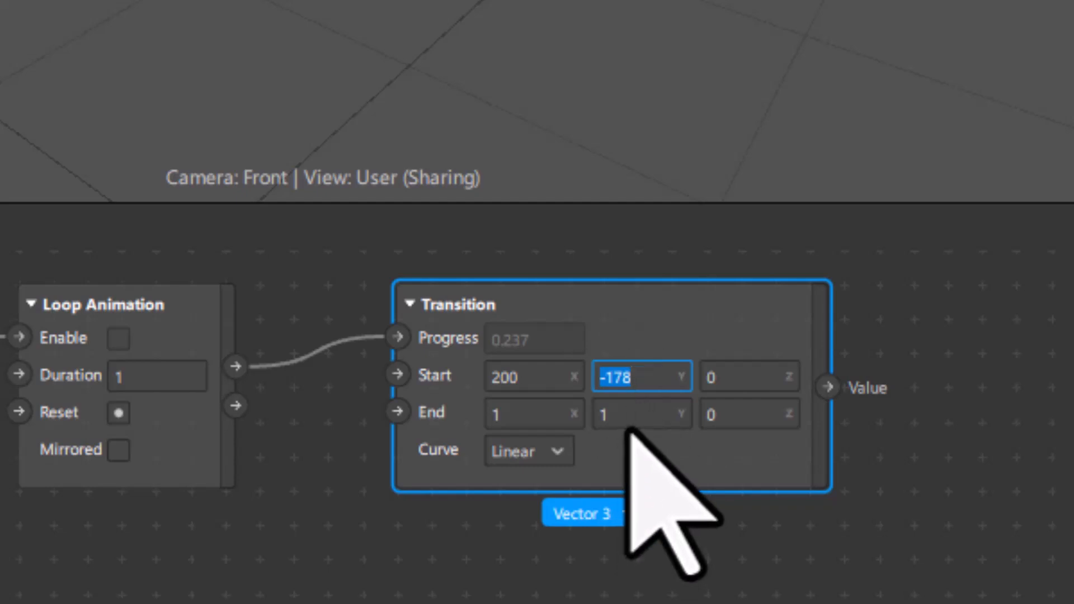
pyautogui.click(629, 417)
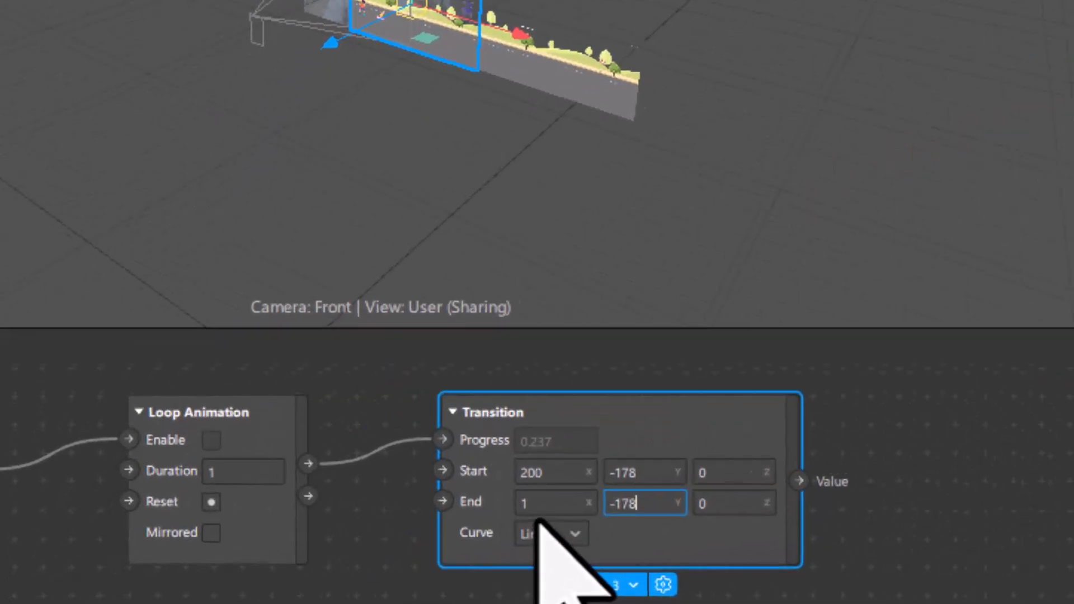
# - Check the bg2 plane's position and set the Transition's End X value to 750
pyautogui.click(575, 502)
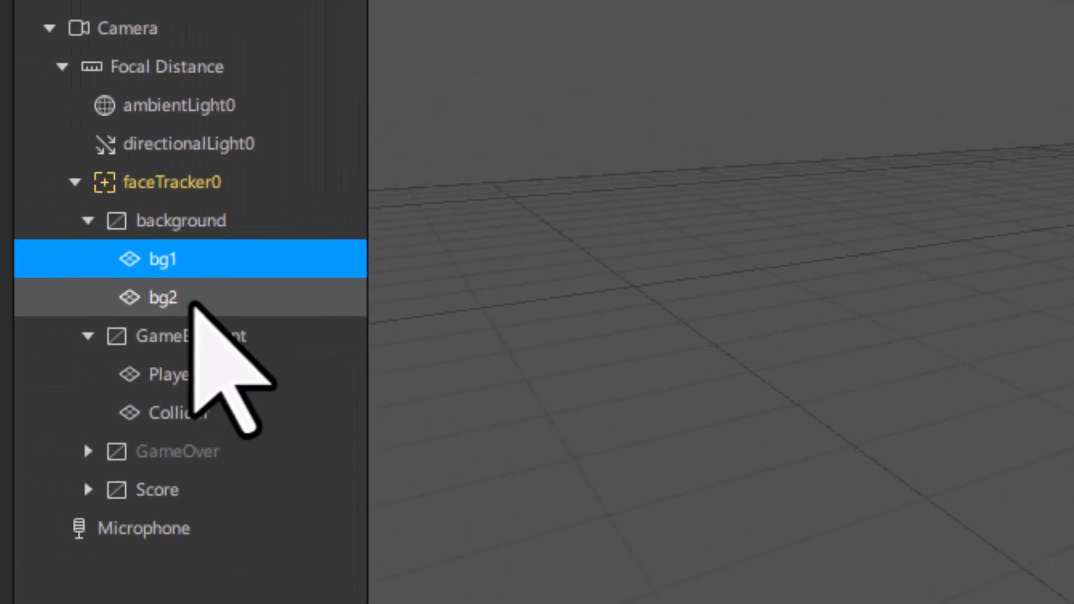
pyautogui.click(192, 303)
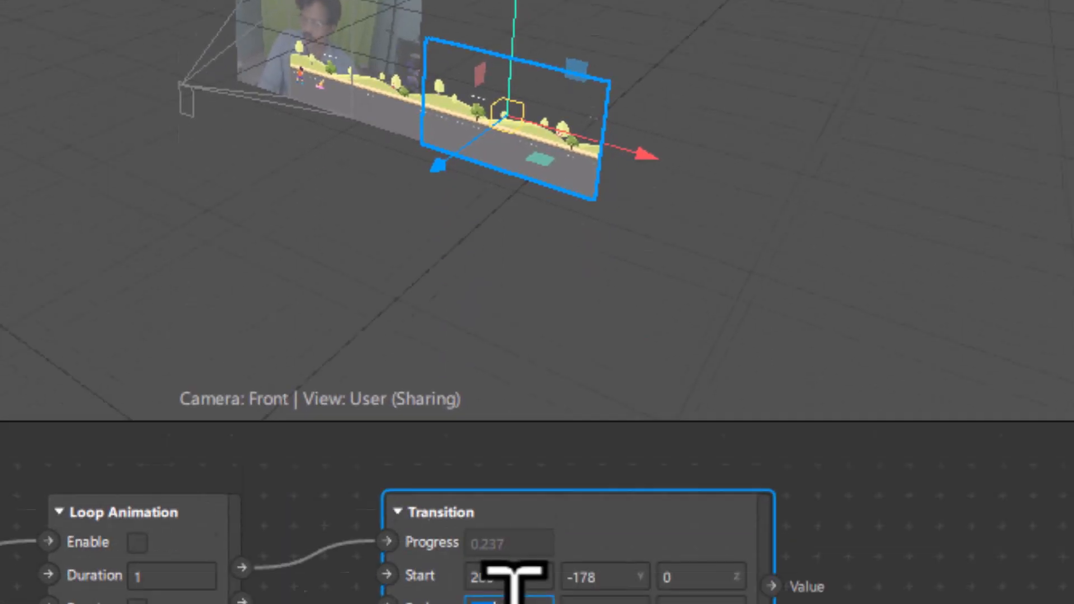
pyautogui.click(525, 399)
pyautogui.write('750')
pyautogui.press('Return')
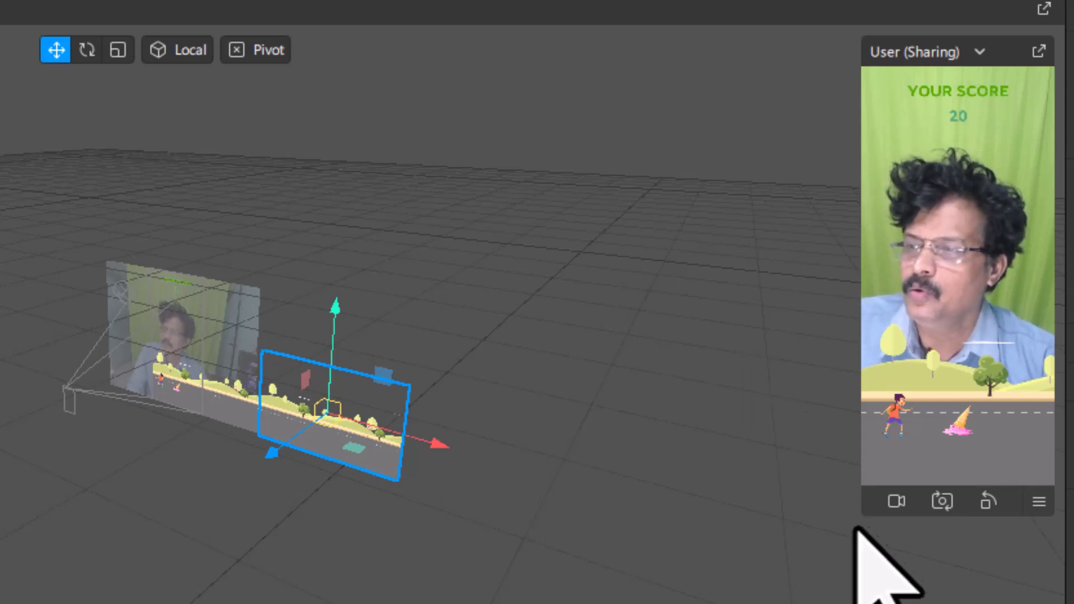
# - Enable Simulate Touch for the preview and tap the simulated screen to start the Loop Animation
pyautogui.click(1039, 502)
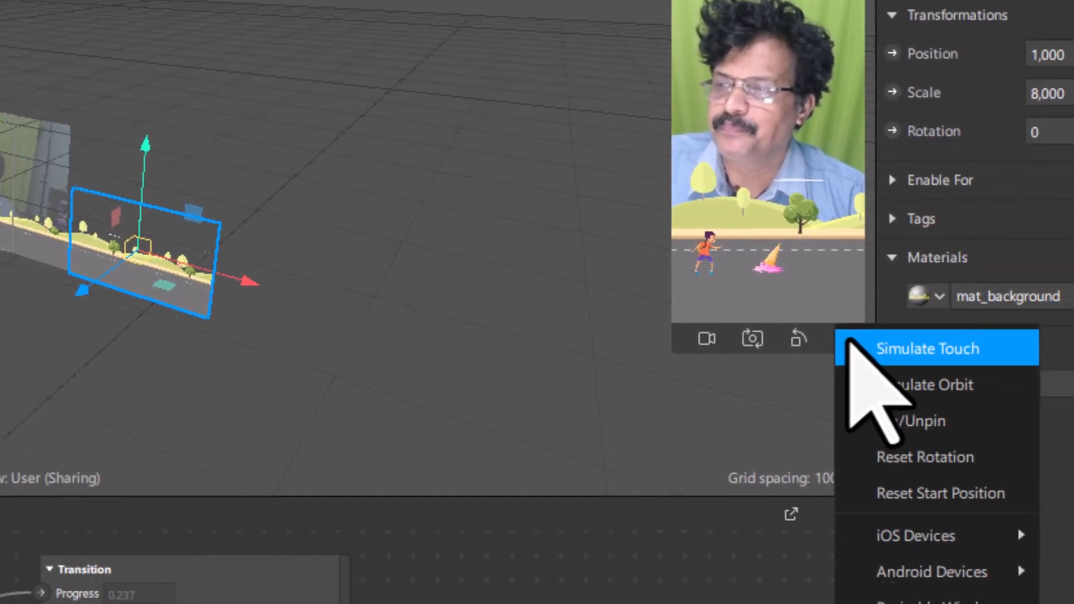
pyautogui.click(856, 337)
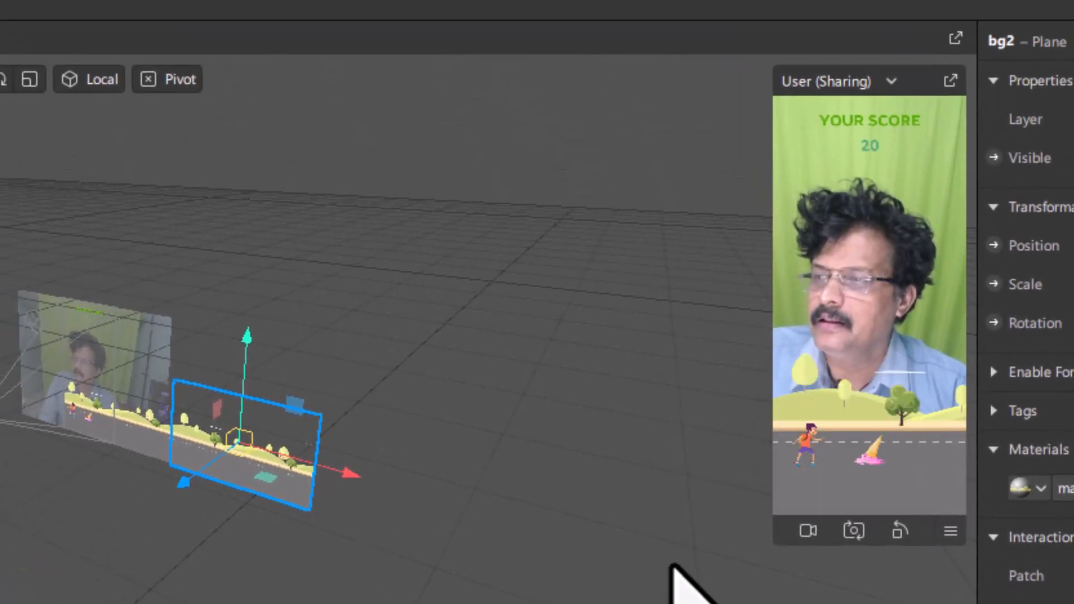
pyautogui.moveTo(760, 548); pyautogui.dragTo(732, 570)
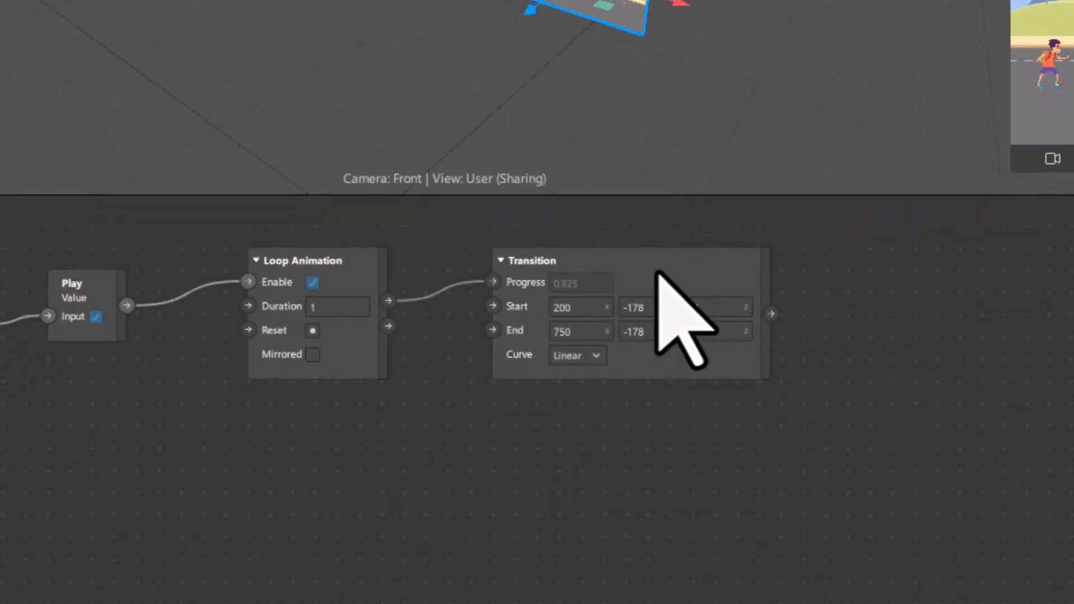
pyautogui.click(658, 273)
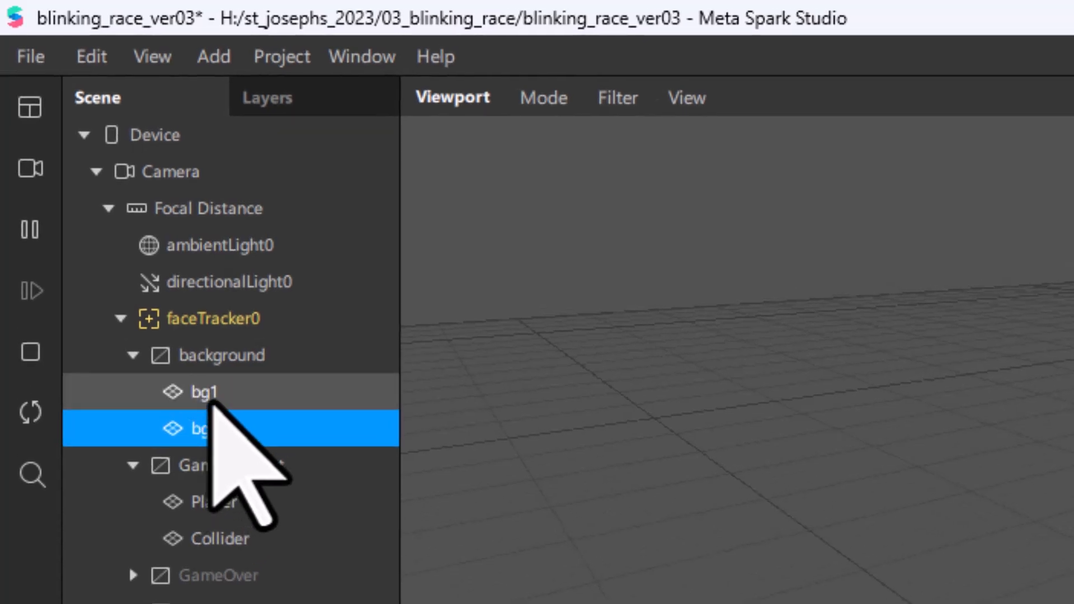
# - Create a 3D Position patch for the bg1 plane, place it beside the Transition, and connect the Transition's Value output to it
pyautogui.click(212, 394)
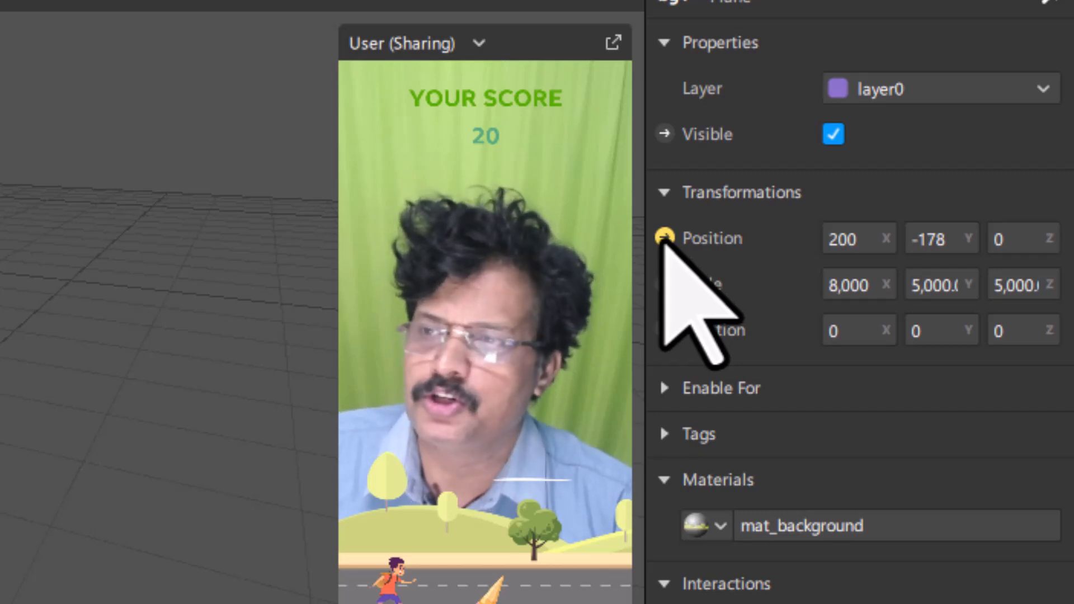
pyautogui.click(664, 238)
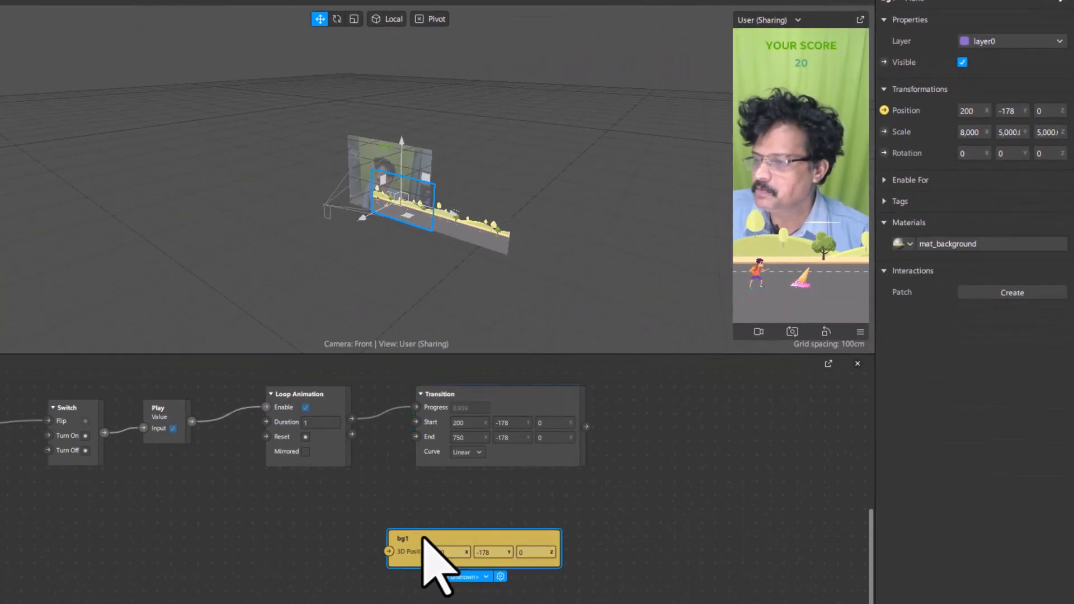
pyautogui.moveTo(423, 538); pyautogui.dragTo(678, 413)
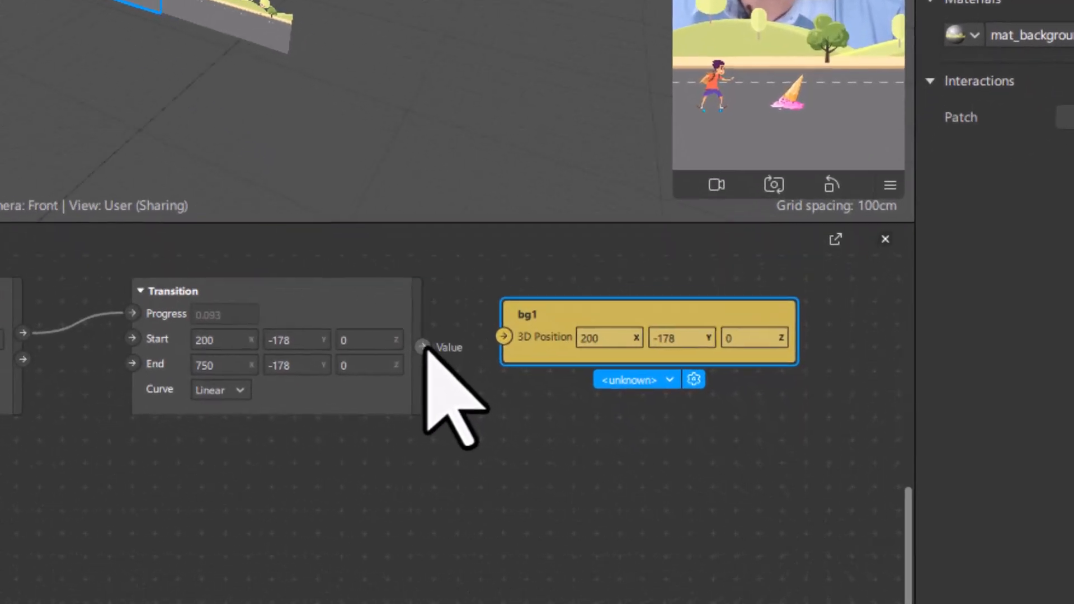
pyautogui.moveTo(586, 427); pyautogui.dragTo(634, 421)
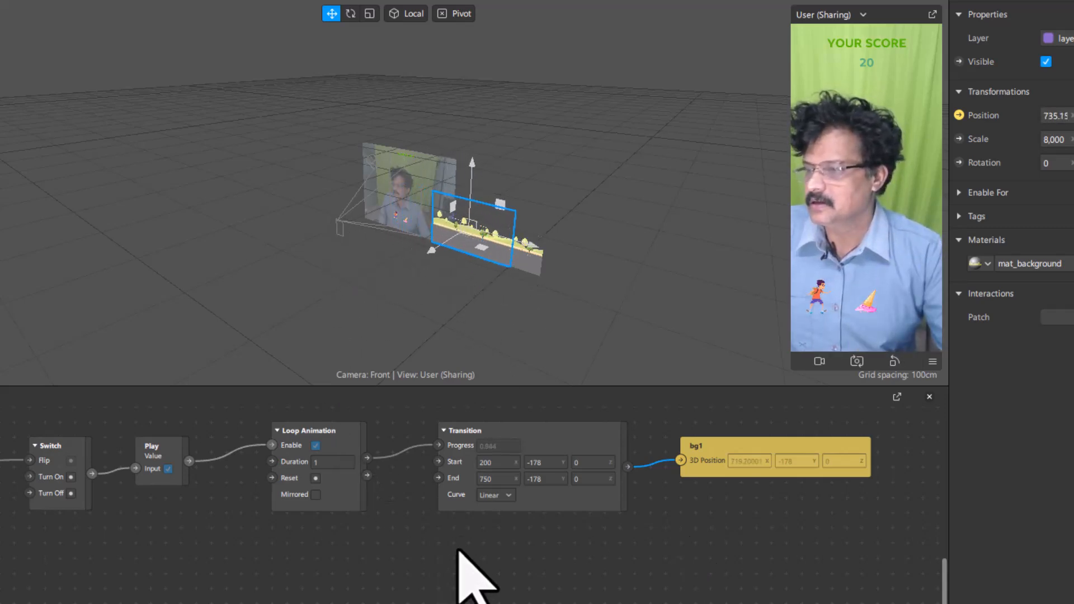
# - Set the Transition's End X value to -600 and save the project
pyautogui.click(495, 479)
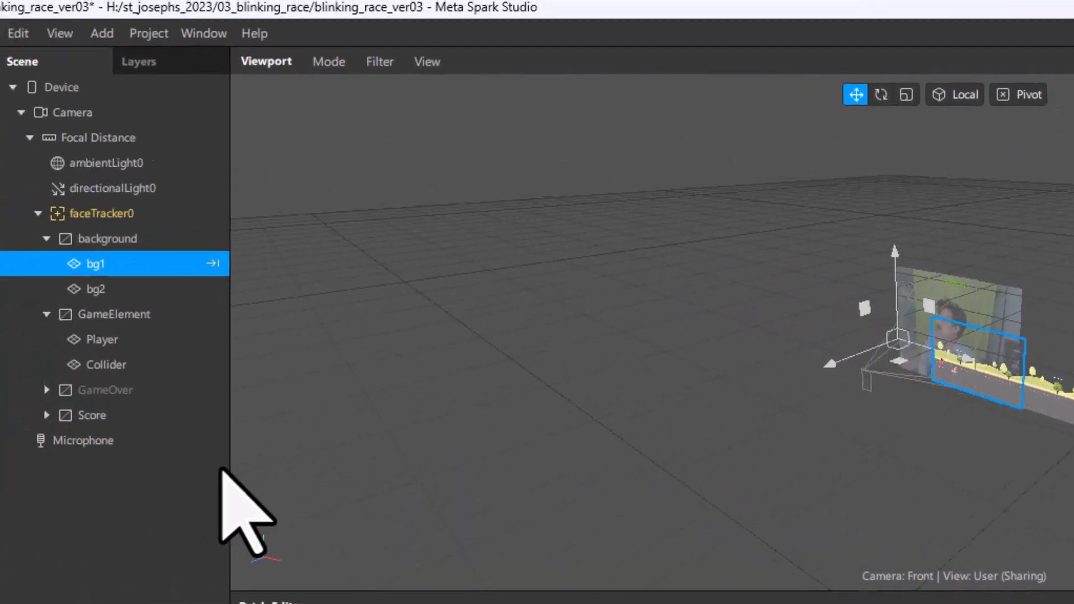
pyautogui.click(31, 40)
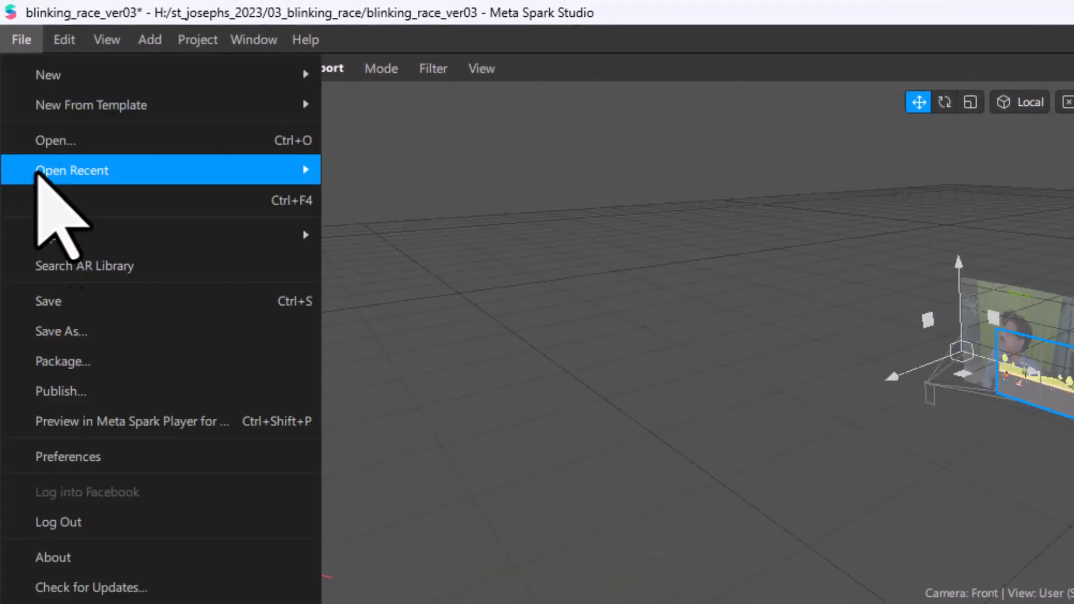
pyautogui.click(49, 299)
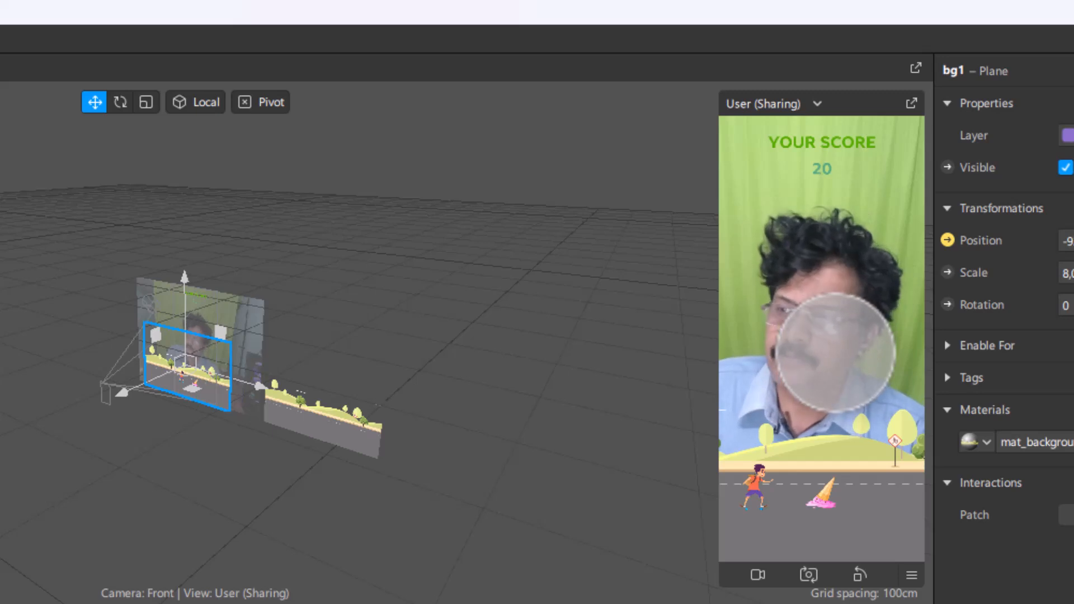
# - Test the tap control by tapping the simulated screen to stop and restart the bg1 scrolling
pyautogui.click(836, 352)
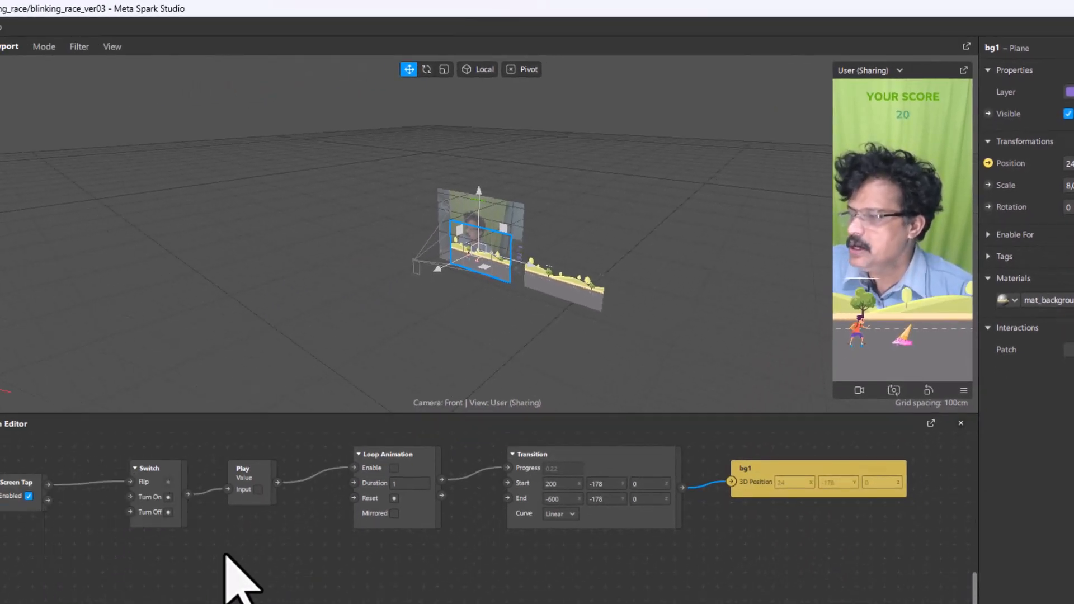
pyautogui.click(930, 306)
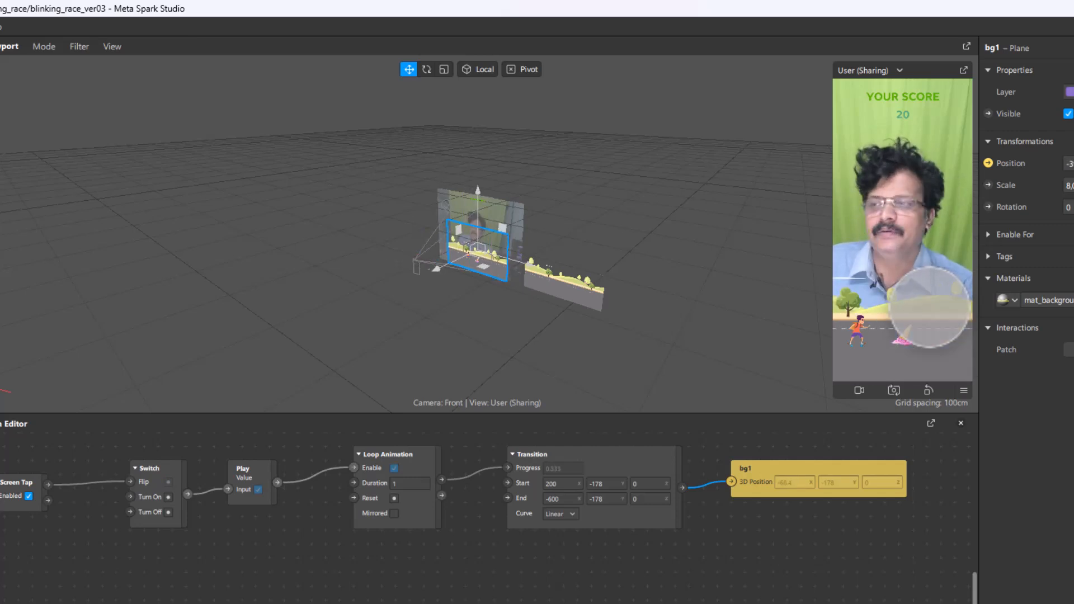
pyautogui.click(930, 307)
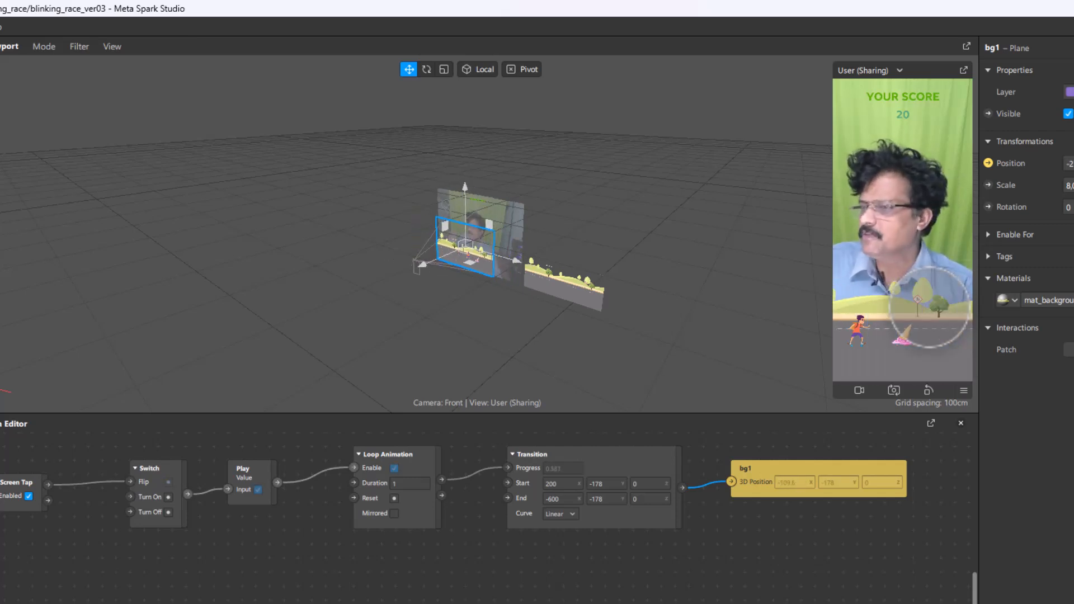